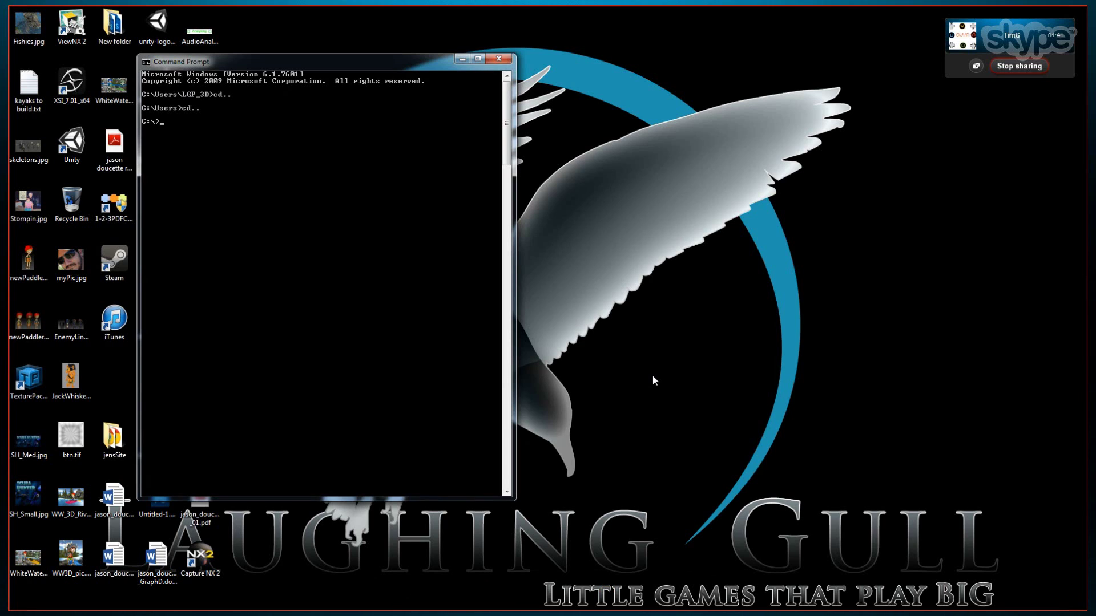
- Find the Android SDK Tools folder under All Programs in the Start menu and pick SDK Manager
mouse_move(151, 613)
click(23, 603)
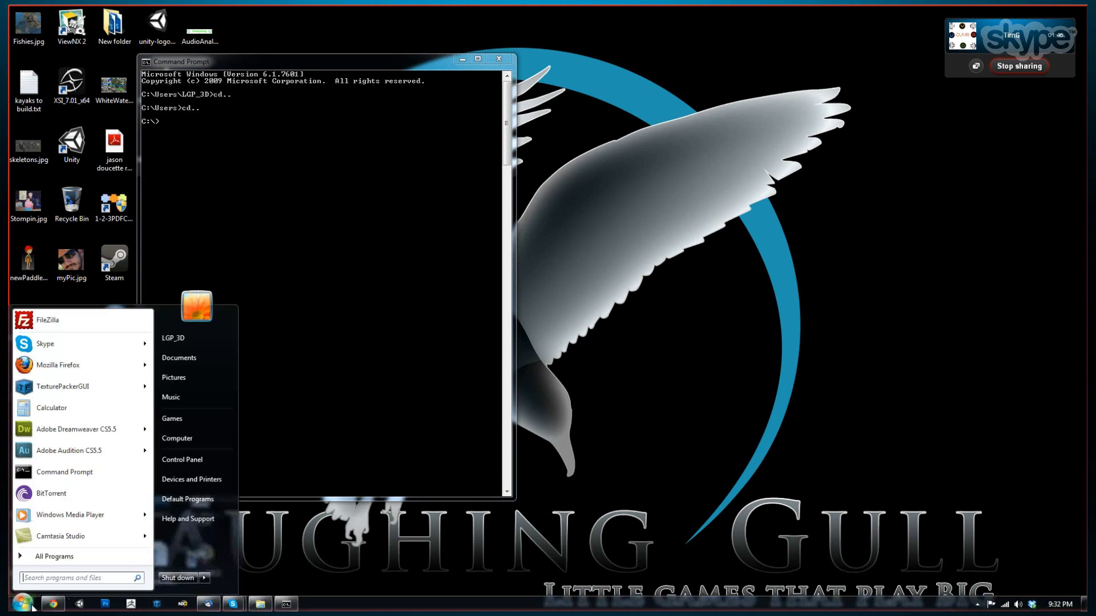
click(74, 552)
scroll(125, 453, down, 6)
scroll(122, 456, down, 2)
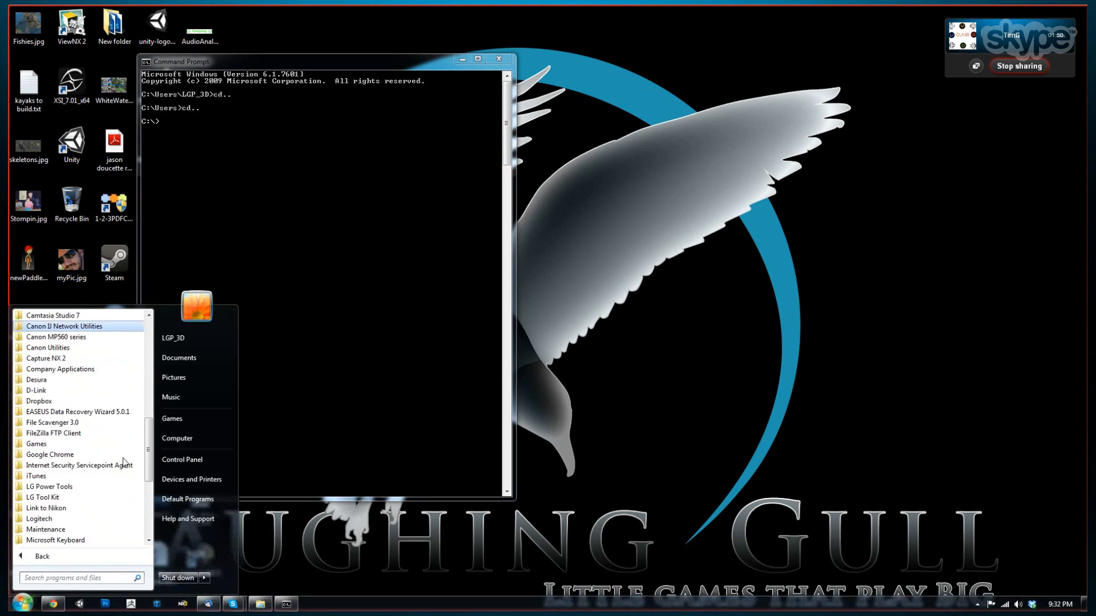
scroll(122, 456, up, 2)
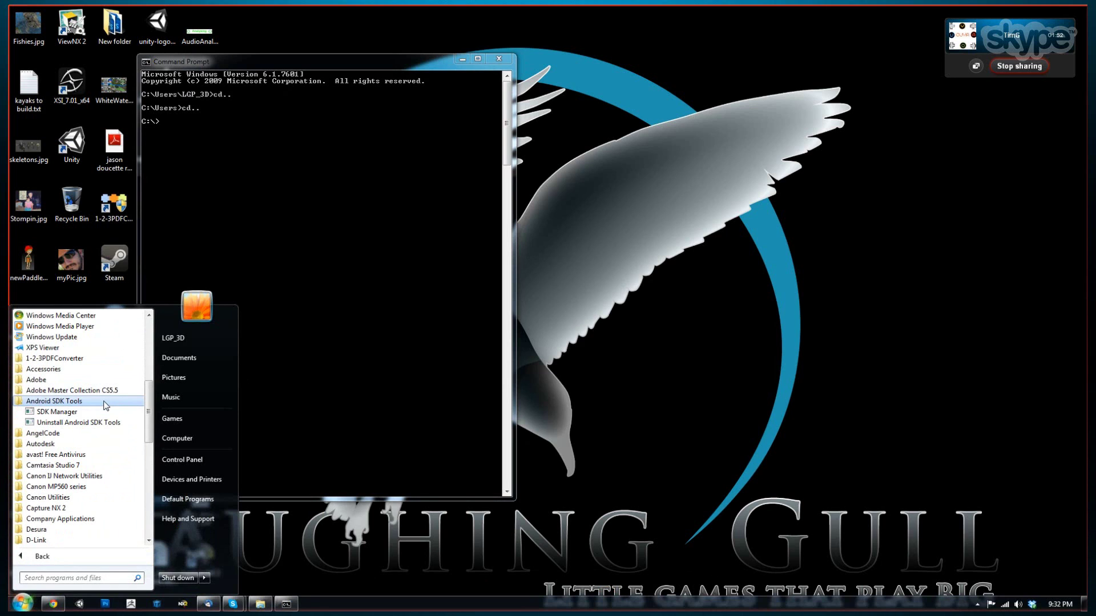
click(80, 402)
click(68, 412)
- Run SDK Manager as administrator and center its window while the package list loads
right_click(67, 412)
click(114, 221)
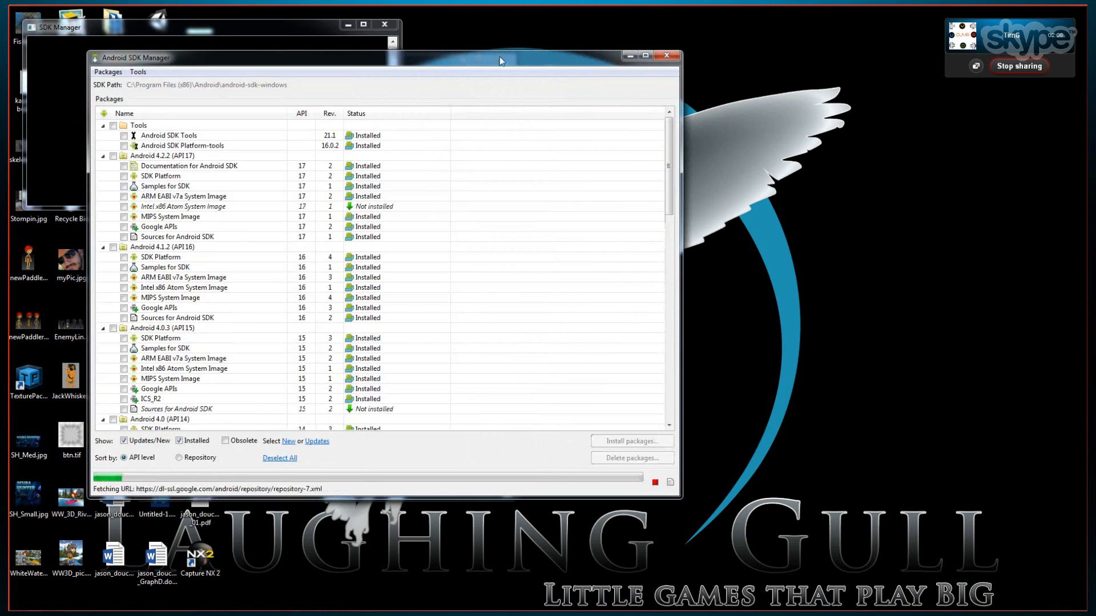
drag(496, 55, 641, 98)
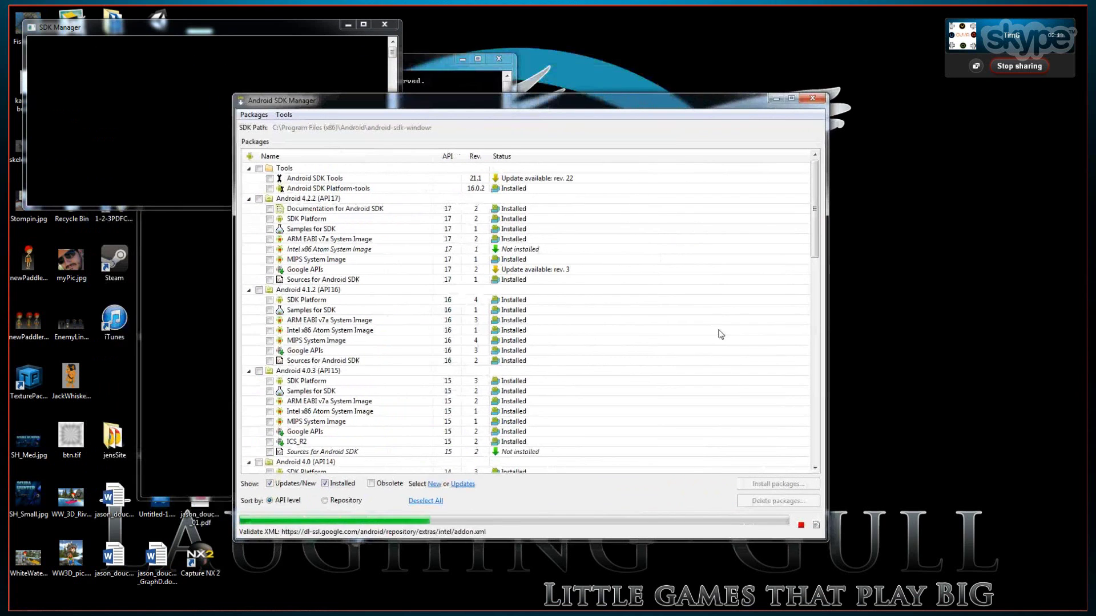
scroll(713, 398, down, 6)
scroll(713, 398, down, 10)
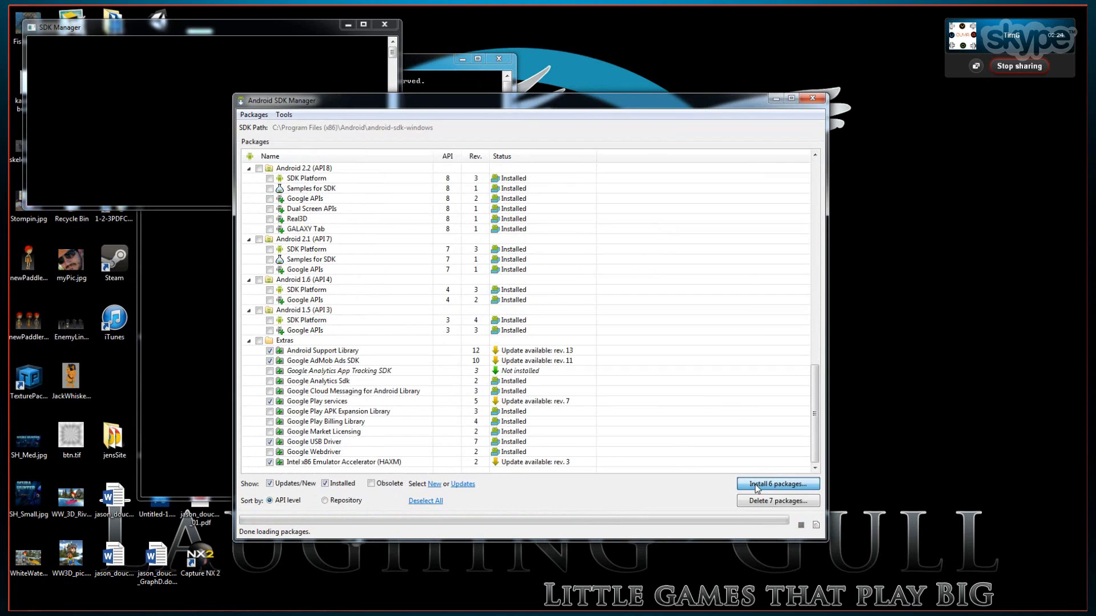
- Accept the licenses and install the six selected packages, then close SDK Manager
click(756, 485)
click(687, 345)
click(659, 391)
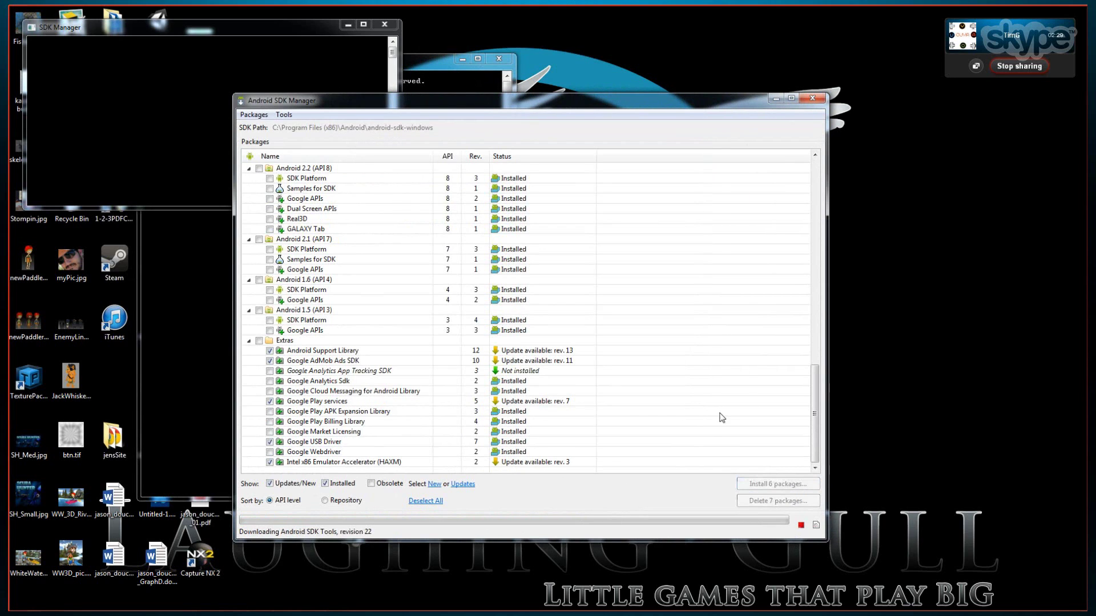
click(815, 100)
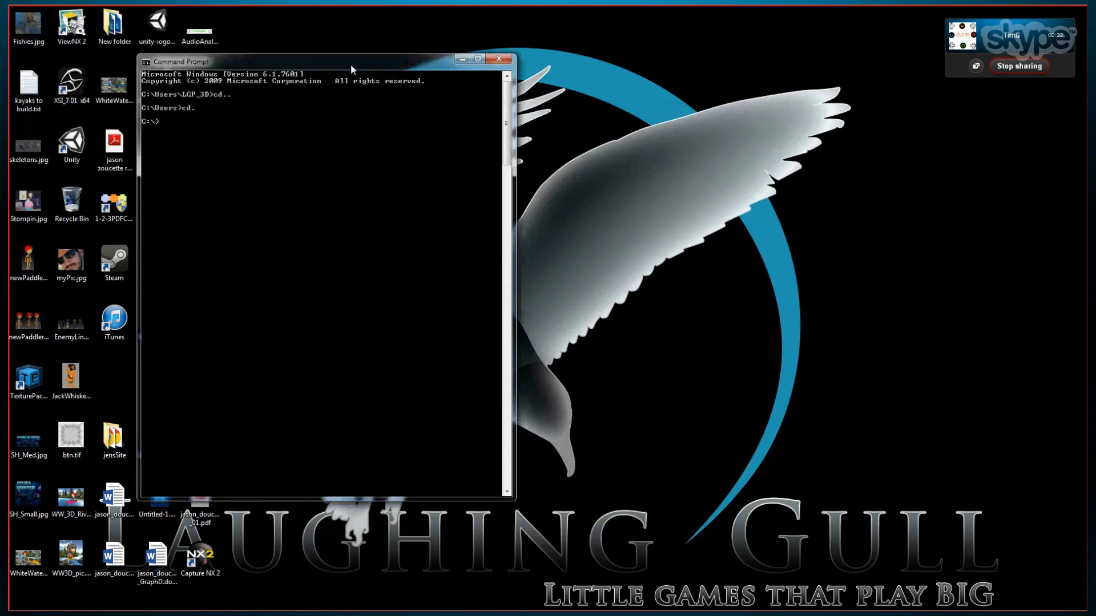
- Move the Command Prompt aside and browse Explorer to C:\Program Files (x86)\Android\android-sdk-windows
drag(351, 64, 456, 81)
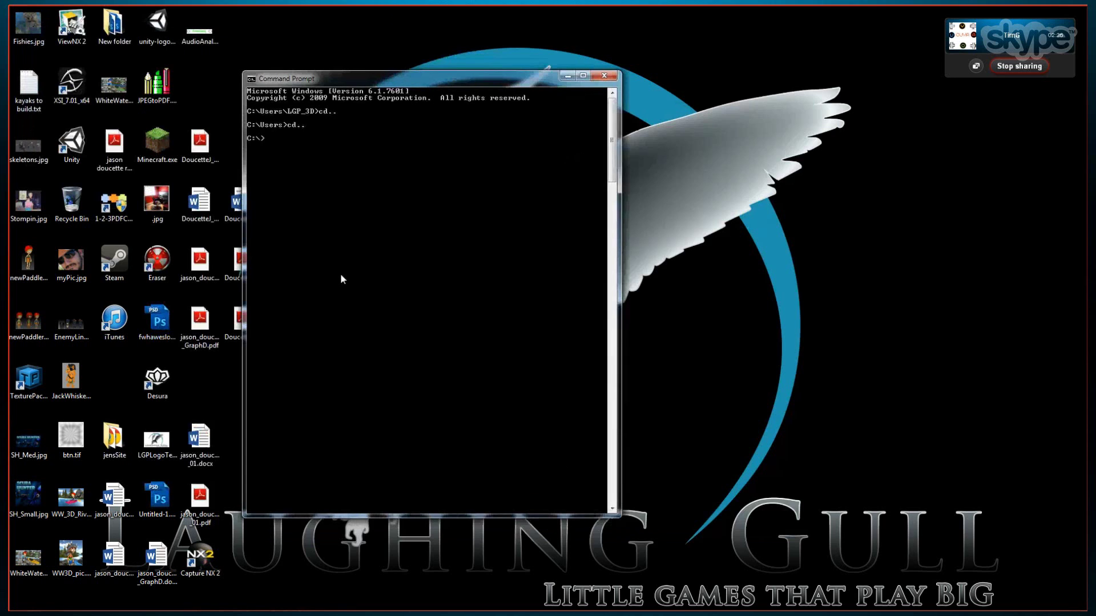
text(cd P)
key(alt+Tab)
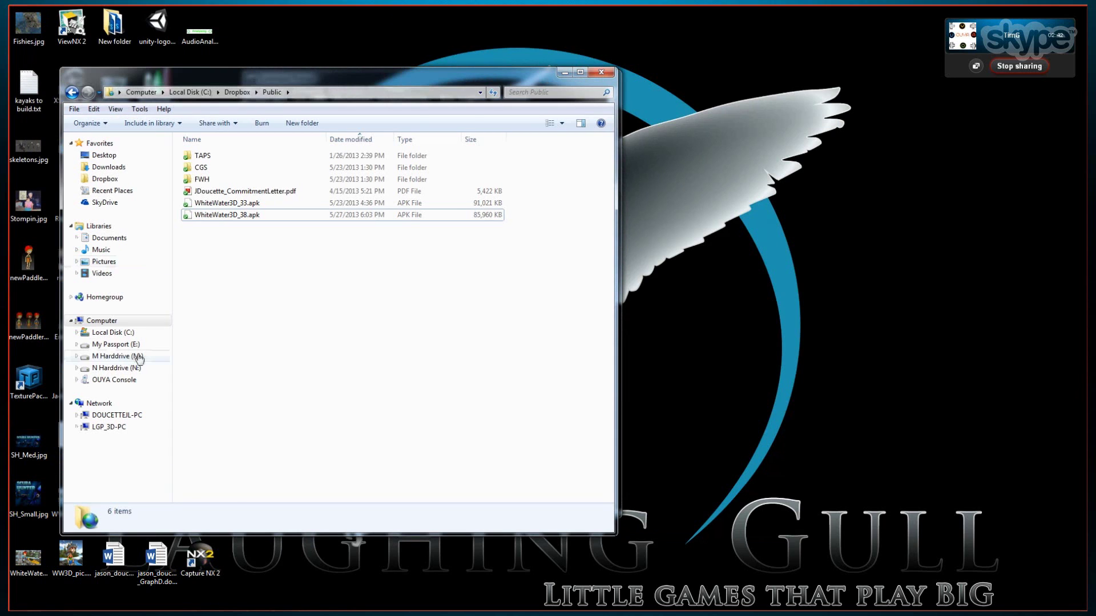
click(133, 332)
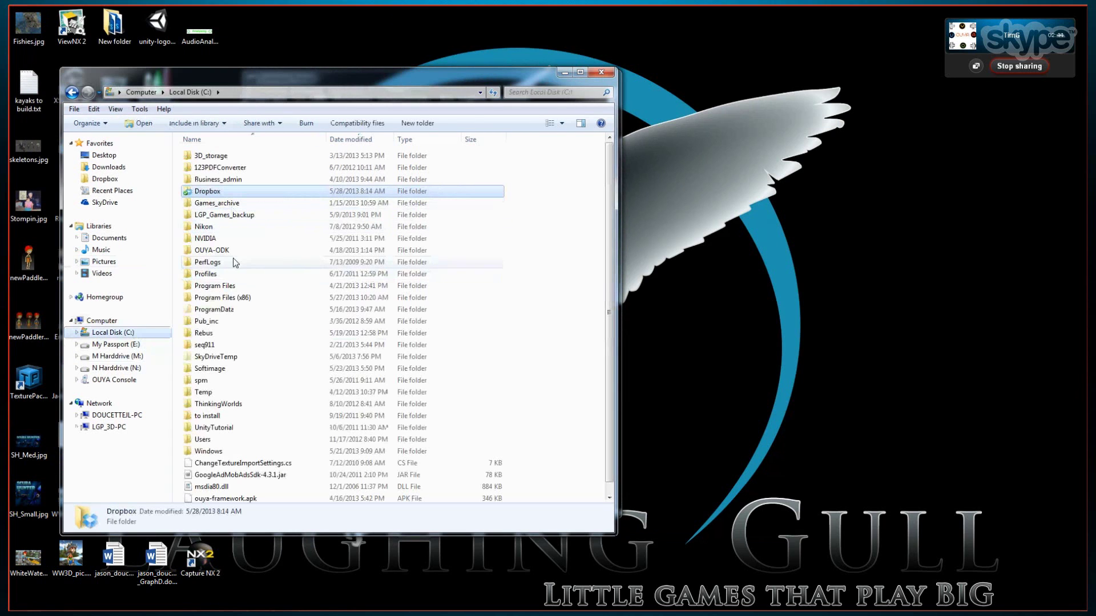
click(116, 345)
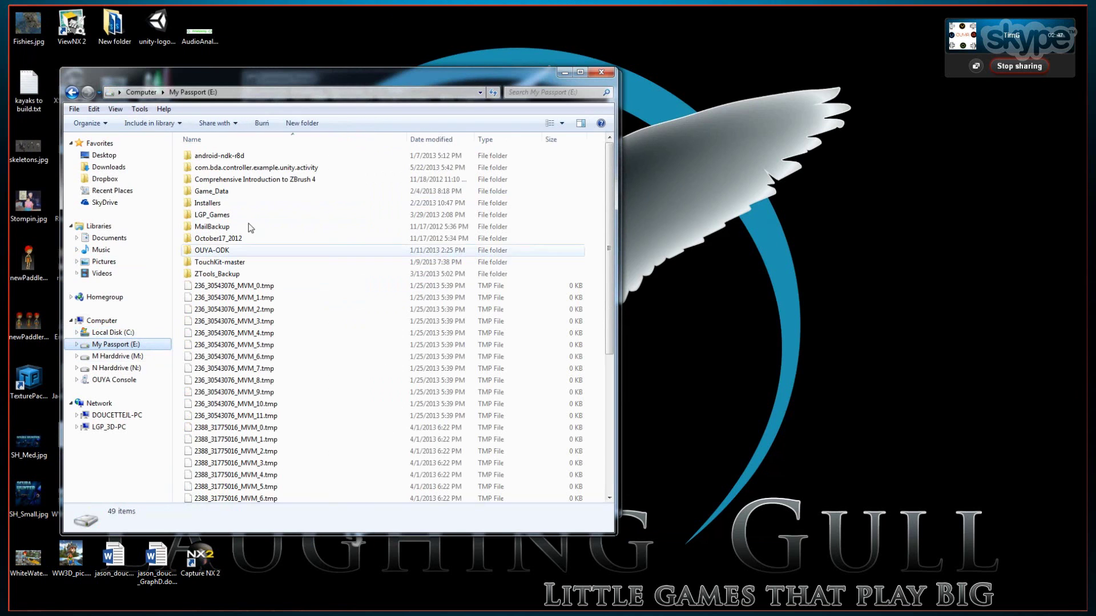
click(248, 156)
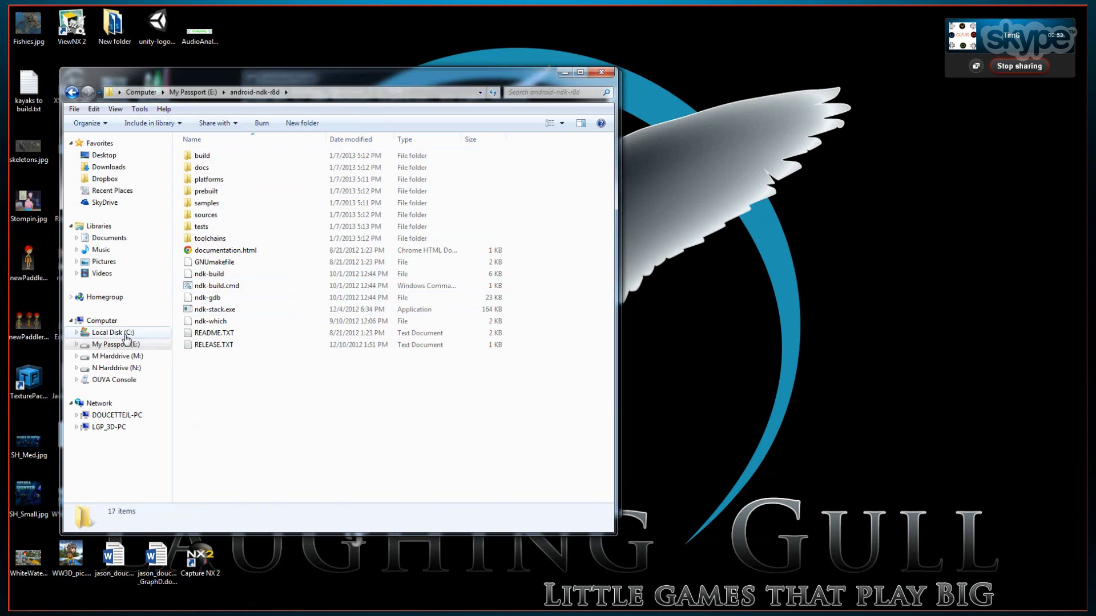
click(112, 333)
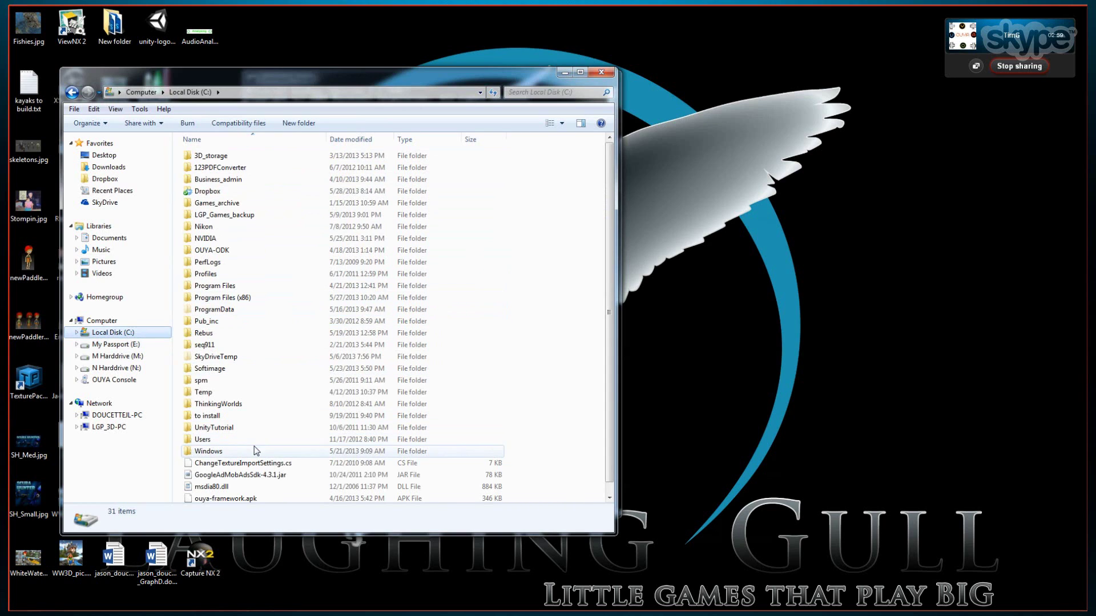
click(242, 298)
double_click(241, 298)
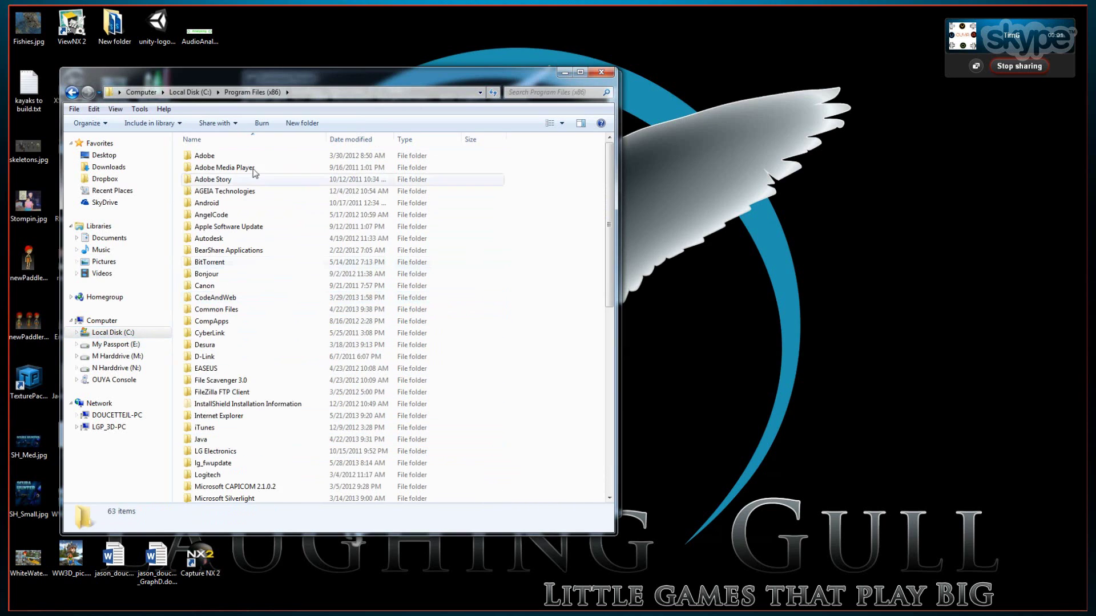
double_click(236, 204)
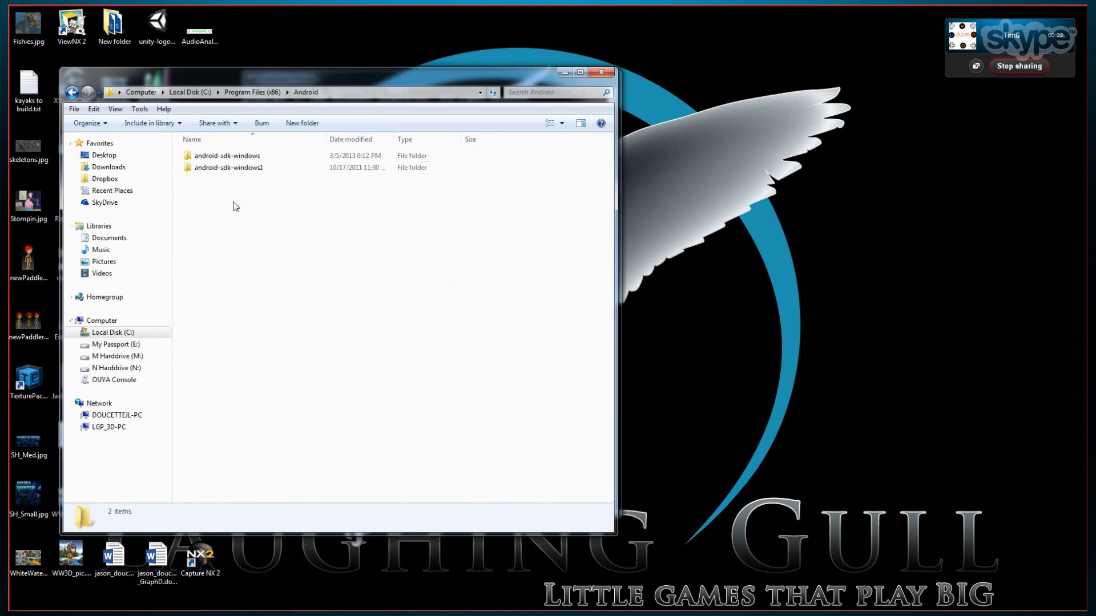
double_click(254, 157)
- Check android-sdk-windows1, then open android-sdk-windows\extras\google\usb_driver
click(72, 93)
double_click(239, 167)
click(72, 92)
double_click(245, 156)
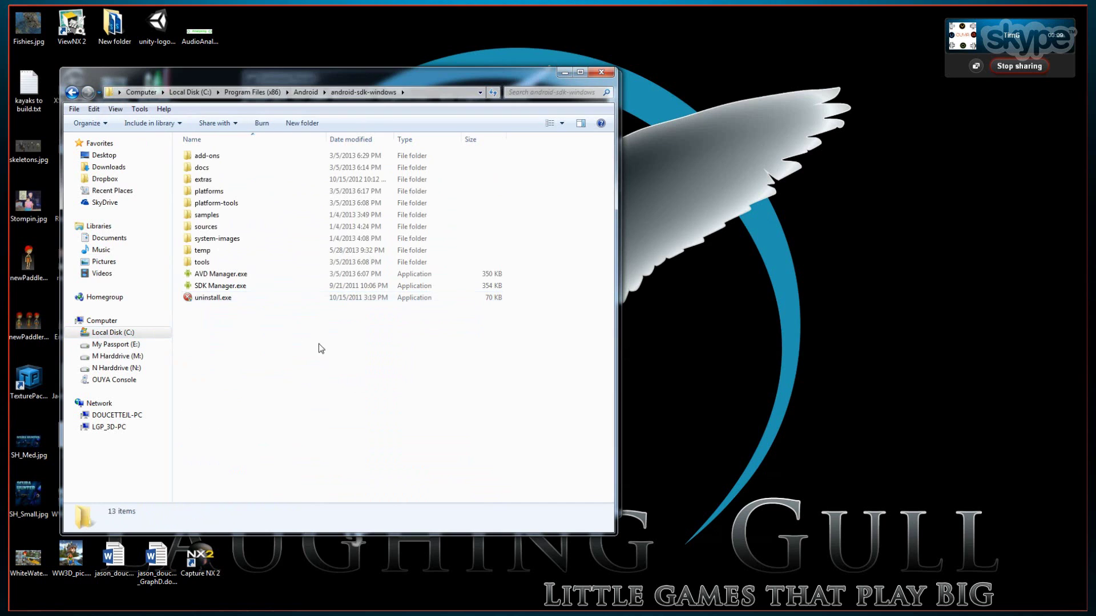
double_click(225, 178)
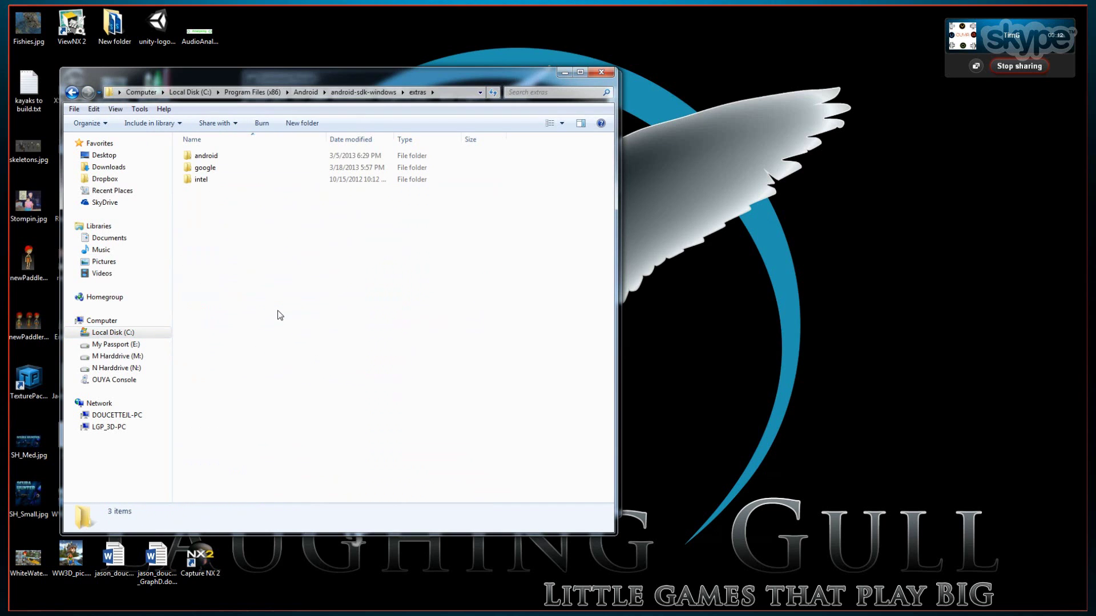
double_click(205, 168)
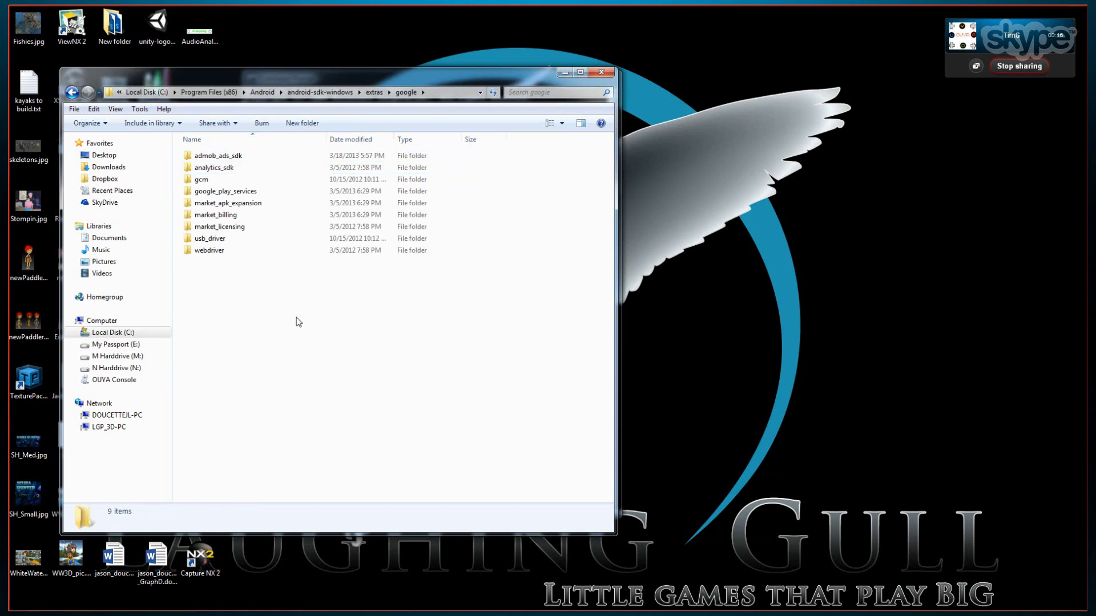
double_click(229, 240)
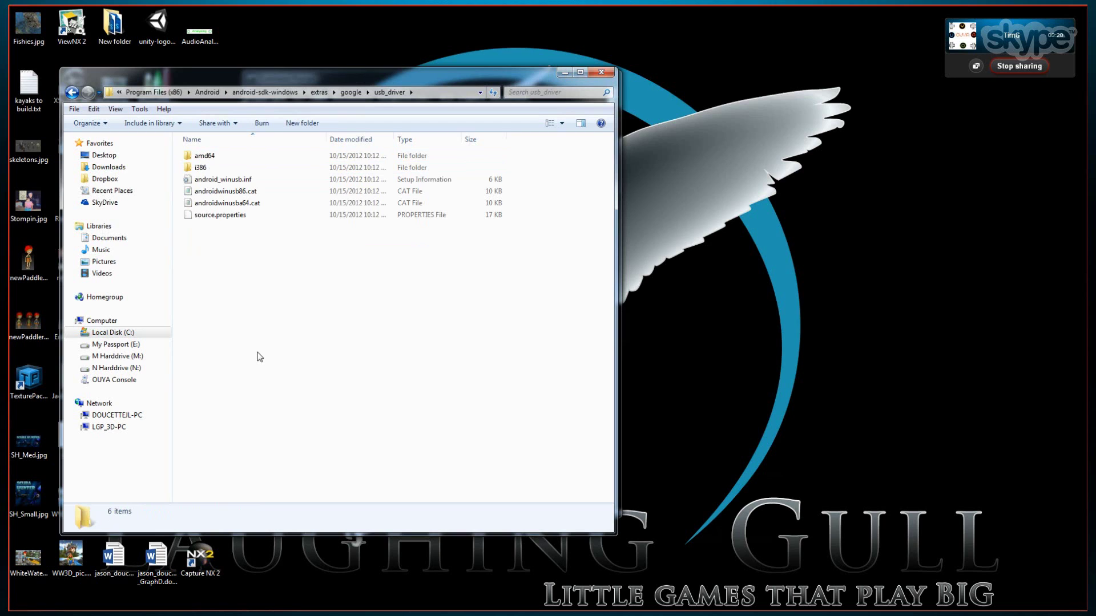
- Open android_winusb.inf in Notepad using Open with
right_click(228, 179)
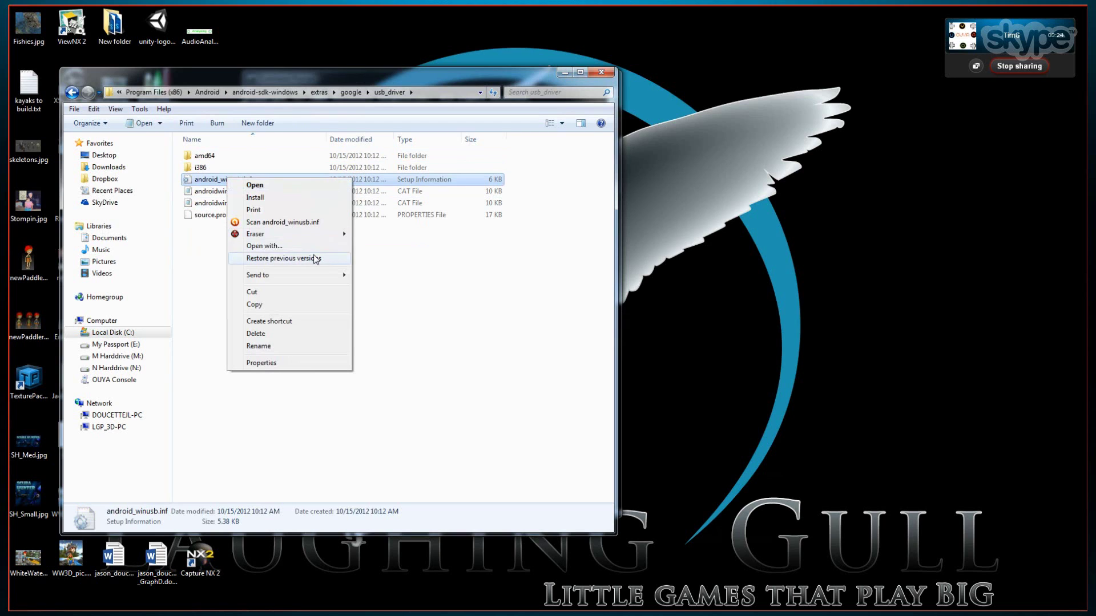
click(299, 246)
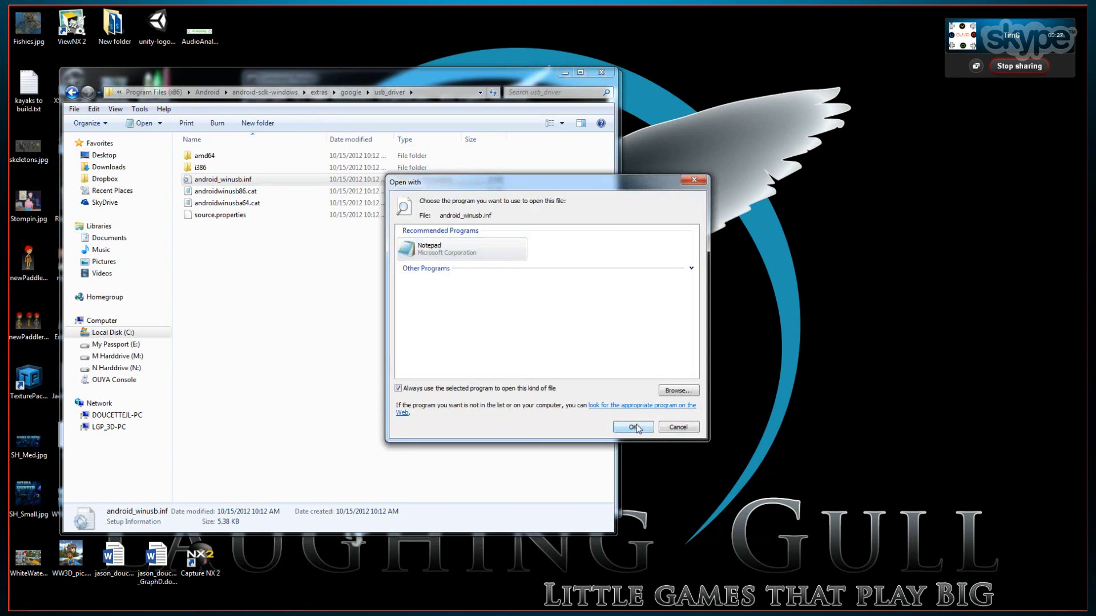
click(634, 428)
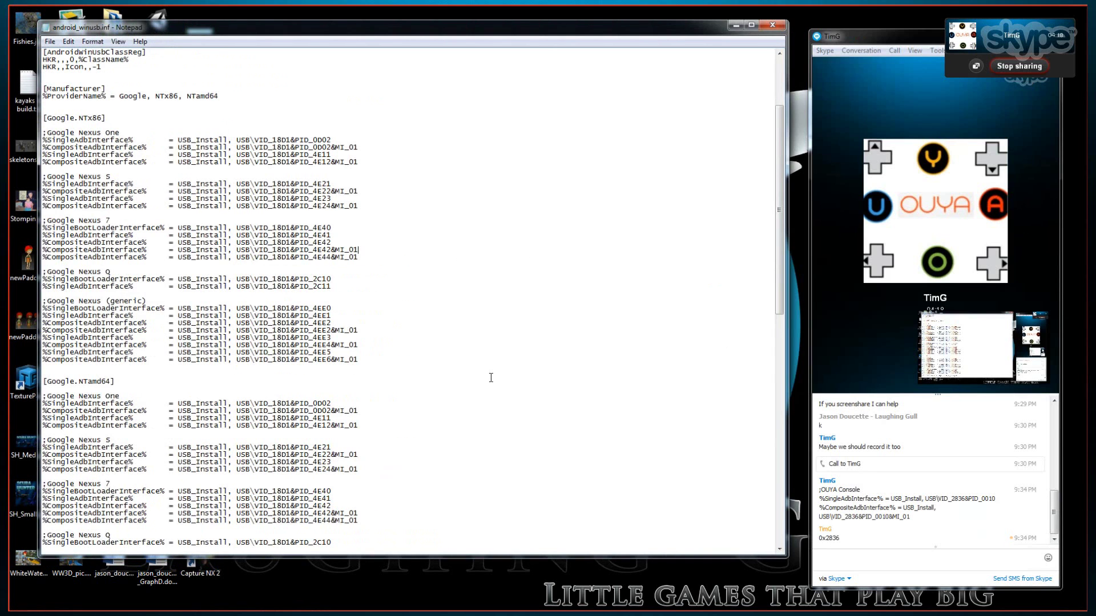
- Paste the three OUYA Console VID_2836 lines below [Google.NTx86] and compare them with the chat
scroll(92, 145, up, 1)
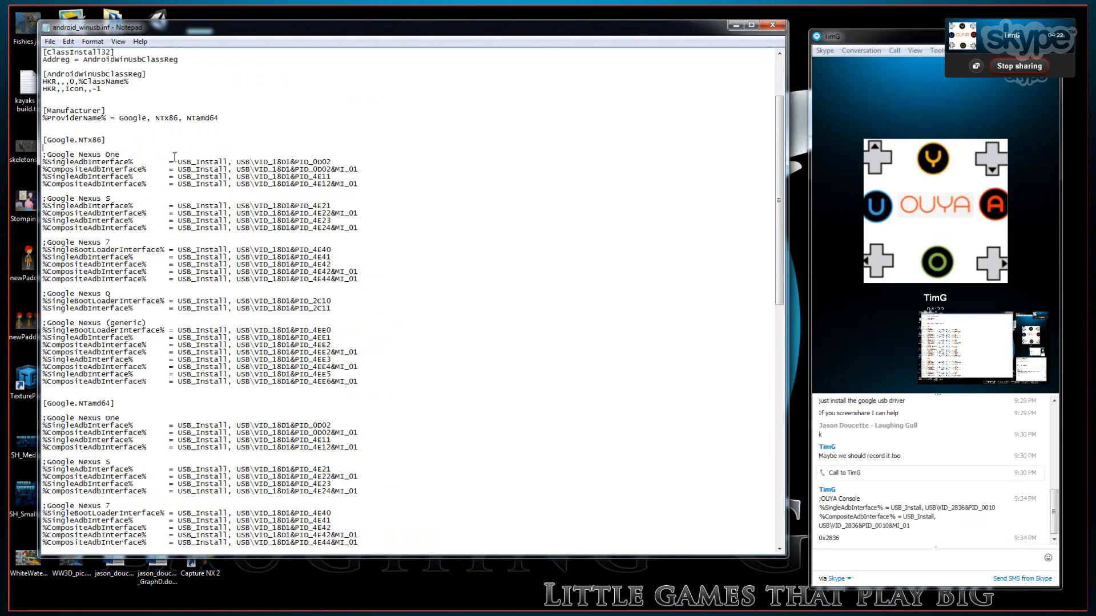
key(Return)
key(Return)
key(Up)
text(;OUYA Console %SingleAdbInterface% = USB_Install, USB\VID_2836&PID_0010 %CompositeAdbInterface% = USB_Install, USB\VID_2836&PID_0010&MI_01)
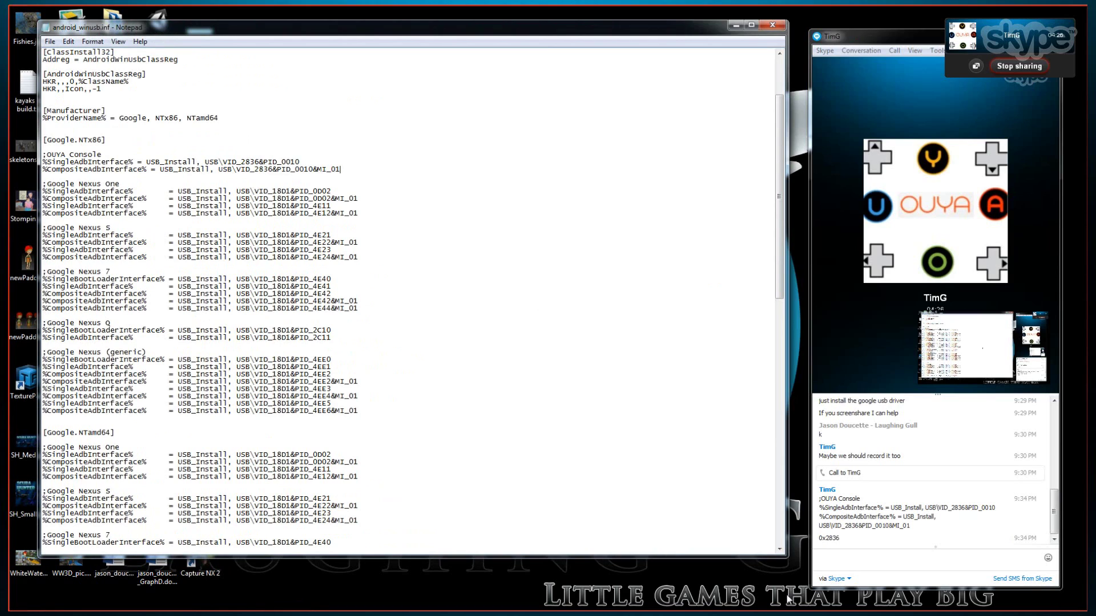
click(841, 539)
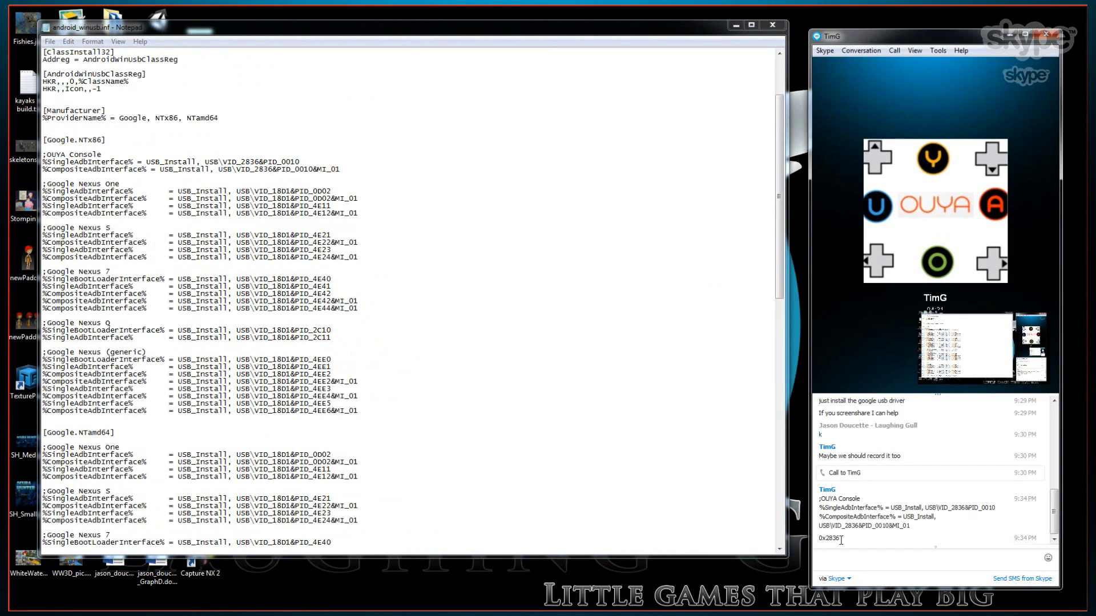
click(489, 326)
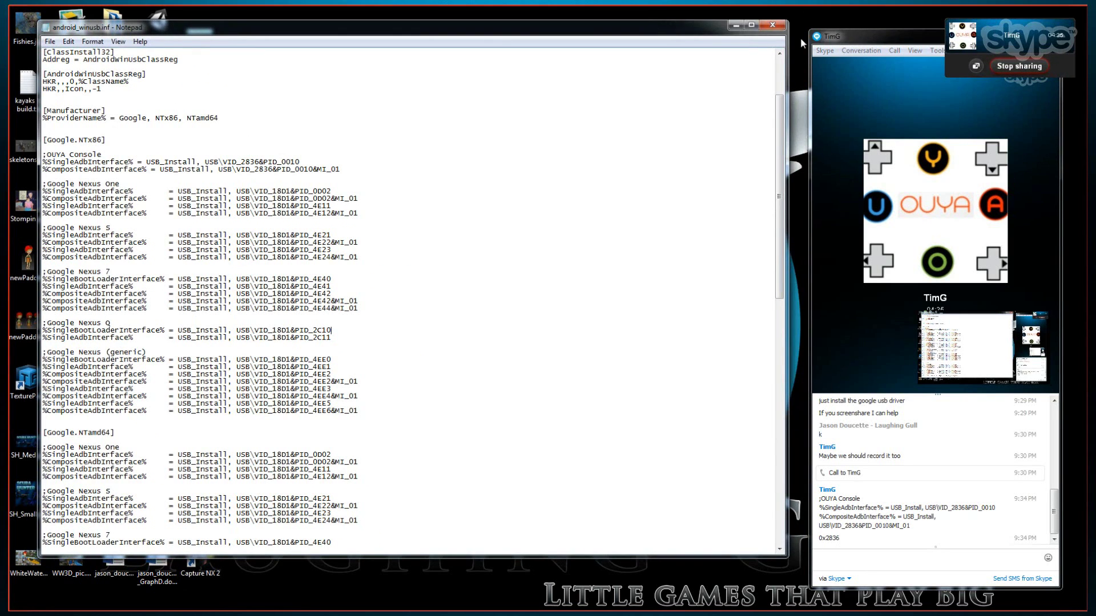
- Close Notepad, move the usb_driver folder window aside, and minimize the Skype call window
click(773, 26)
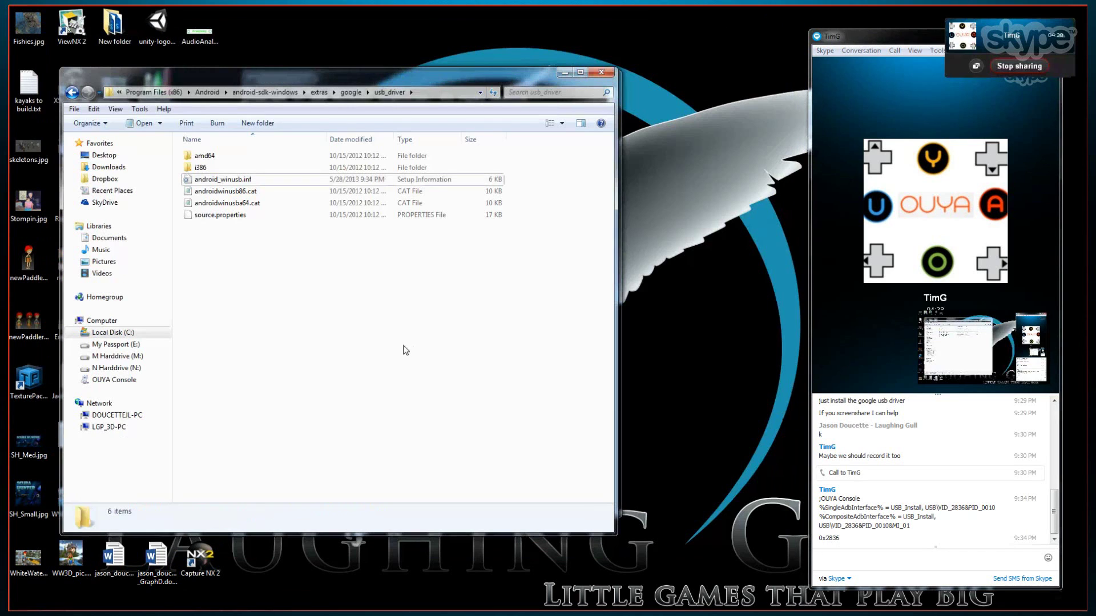
drag(480, 89, 534, 92)
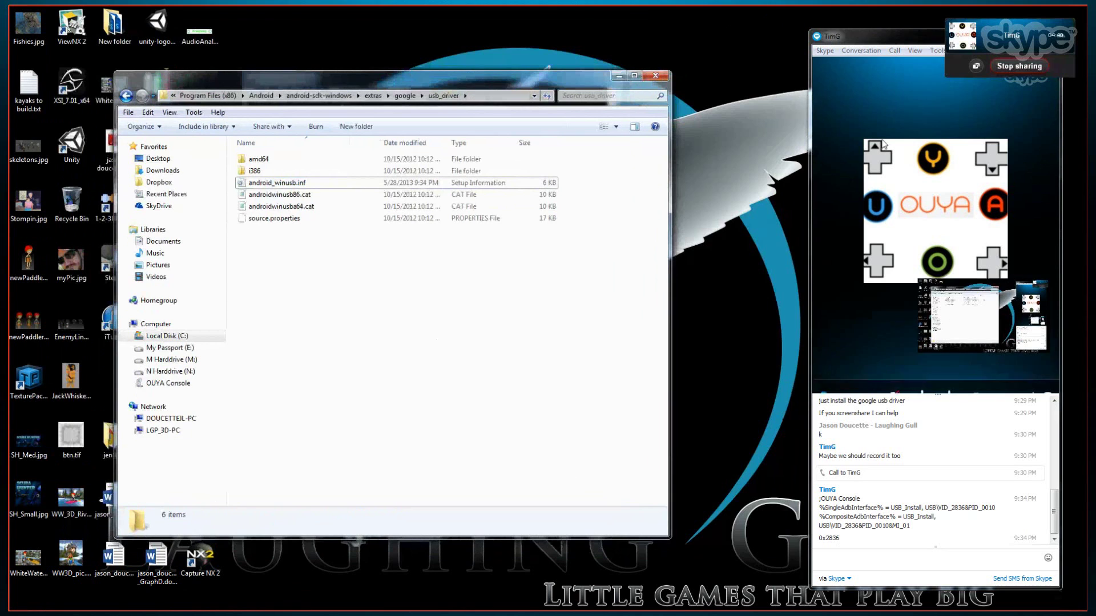
click(1018, 66)
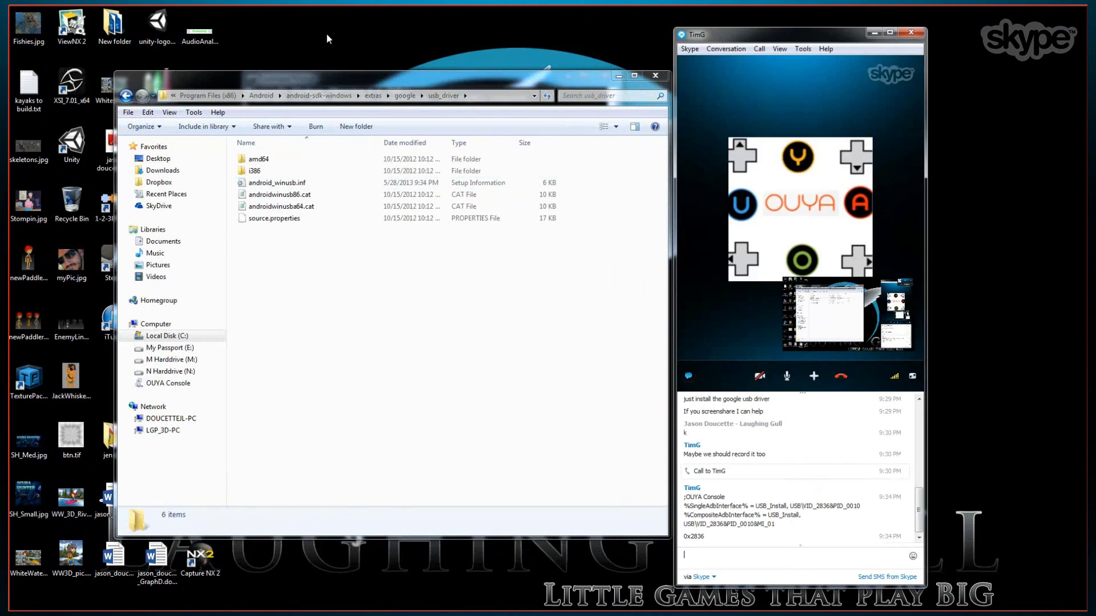
click(1024, 36)
drag(543, 82, 603, 66)
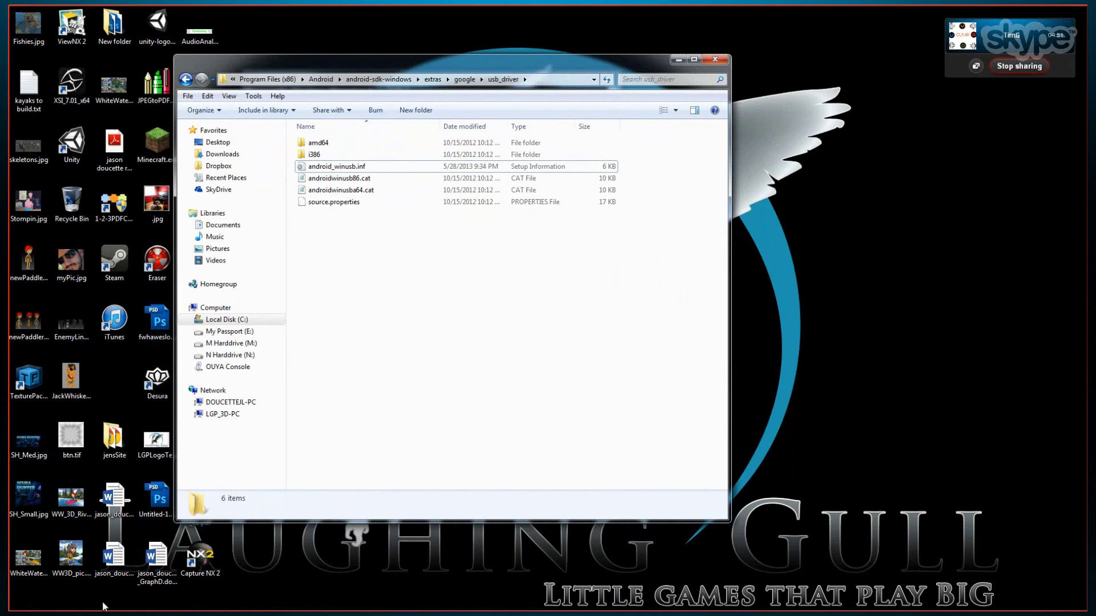
mouse_move(212, 603)
key(super)
- In Command Prompt, cd into Program Files (x86)\Android, listing each folder with dir
click(286, 603)
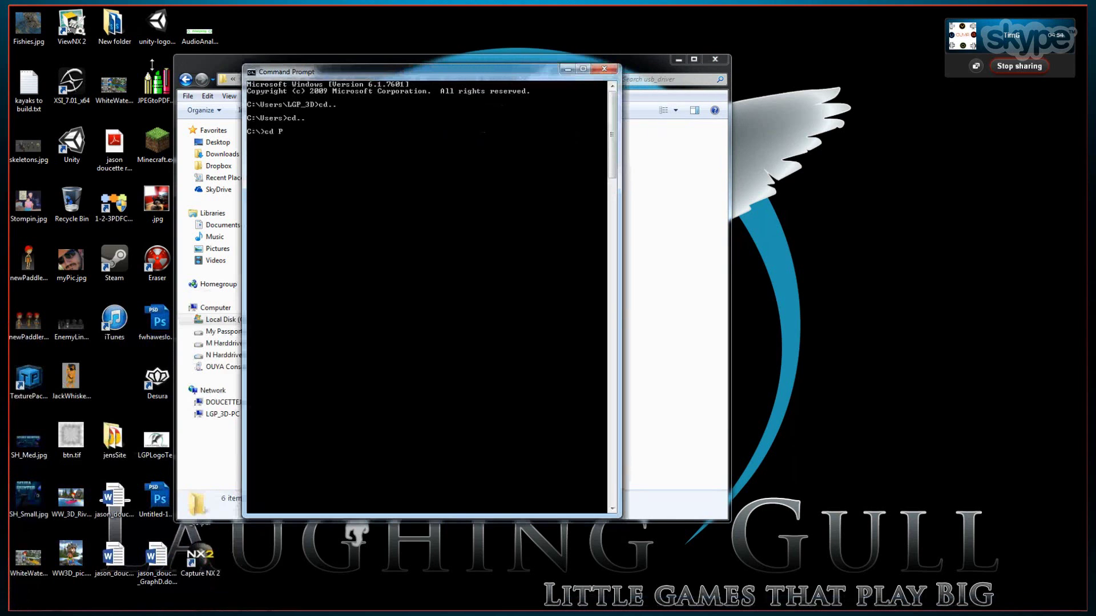
drag(295, 79, 146, 93)
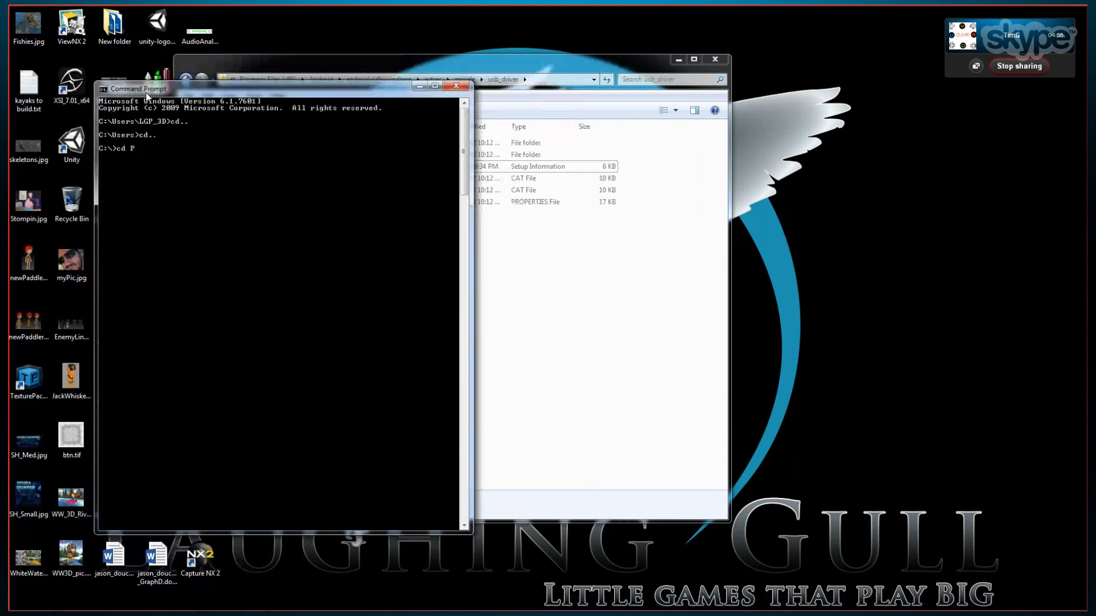
text(cd Program FIles ()x86)
key(Return)
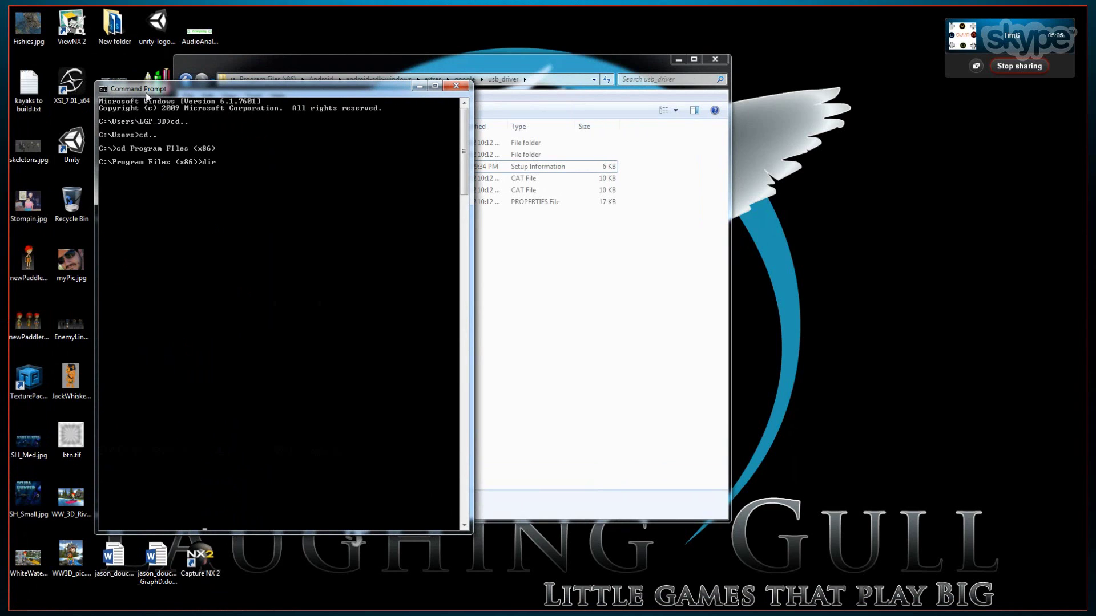
text(dir)
key(Return)
text(cd A)
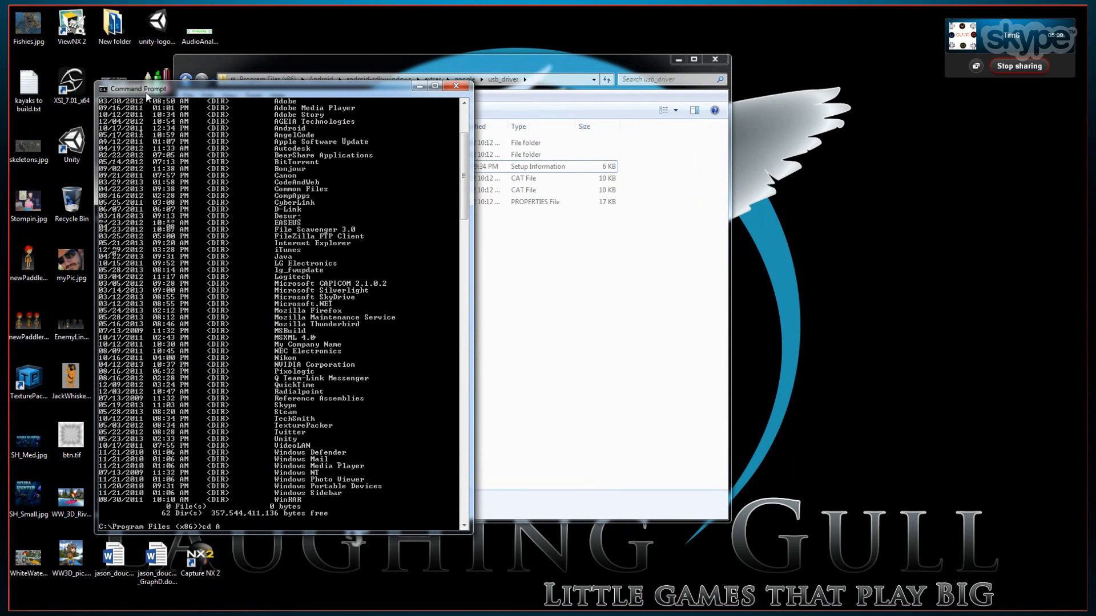
text(ndroid)
key(Return)
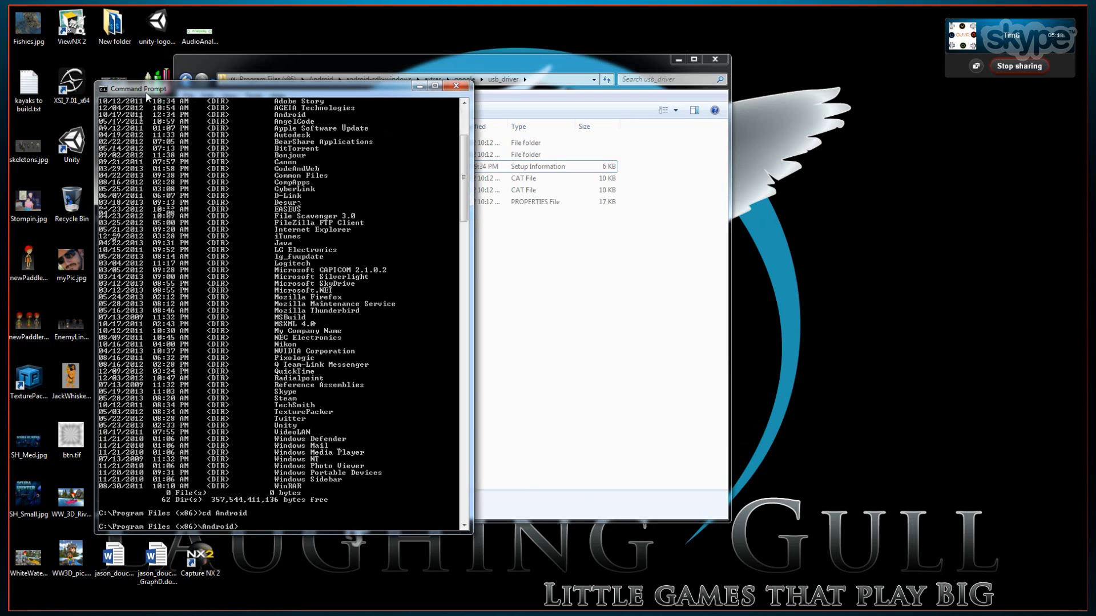
text(dir)
key(Return)
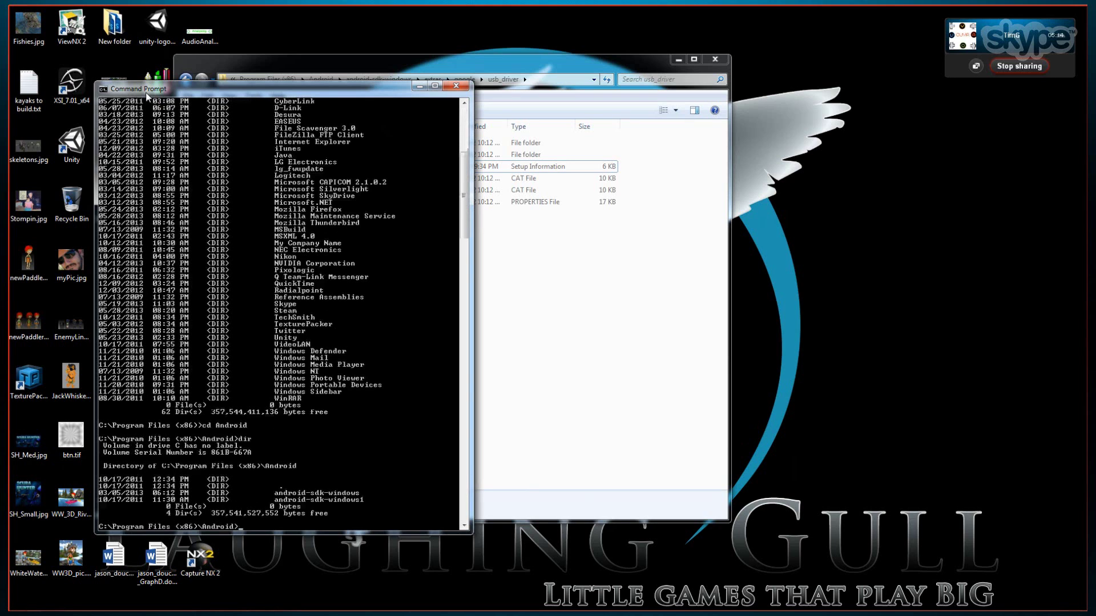
- Change into android-sdk-windows and list its contents
text(dir)
key(BackSpace)
key(BackSpace)
key(BackSpace)
text(cd android-sdk-windows)
key(Return)
text(dir)
key(Return)
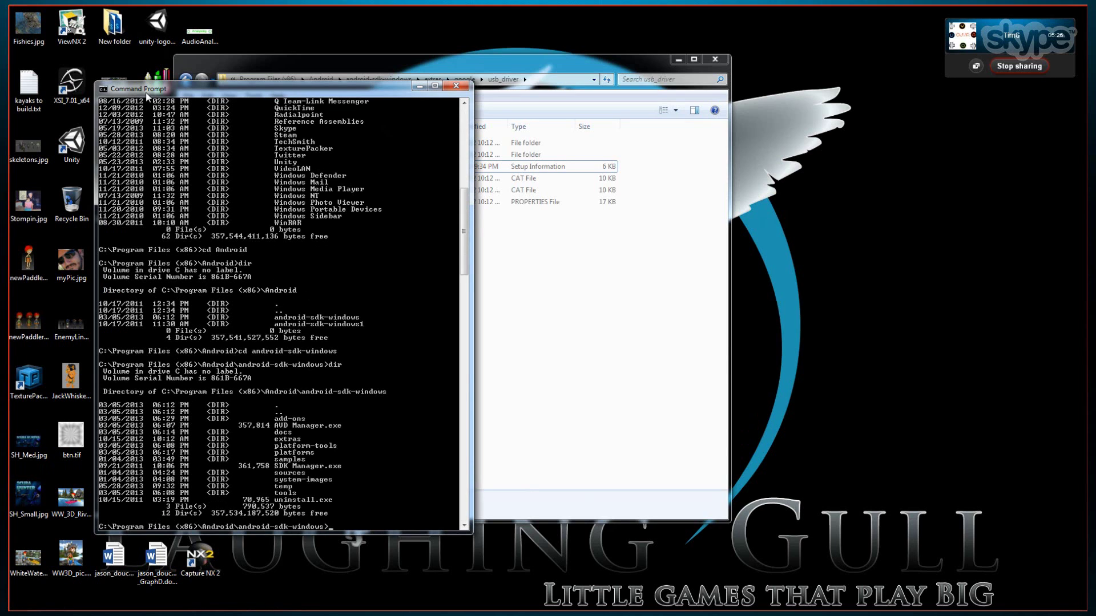
- Change into the tools folder, list it, and enter 'android update adb'
text(cd platform)
text(oo)
key(BackSpace)
key(BackSpace)
key(BackSpace)
key(BackSpace)
key(BackSpace)
key(BackSpace)
key(BackSpace)
key(BackSpace)
key(BackSpace)
key(BackSpace)
key(BackSpace)
key(BackSpace)
key(BackSpace)
key(BackSpace)
text(tools)
key(Return)
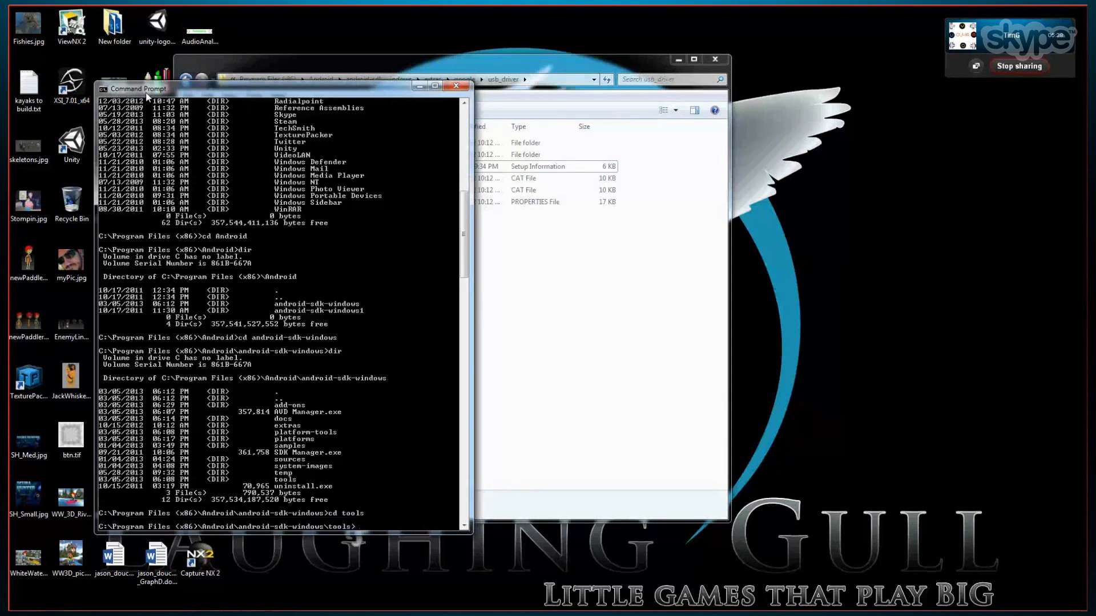
text(dir)
key(Return)
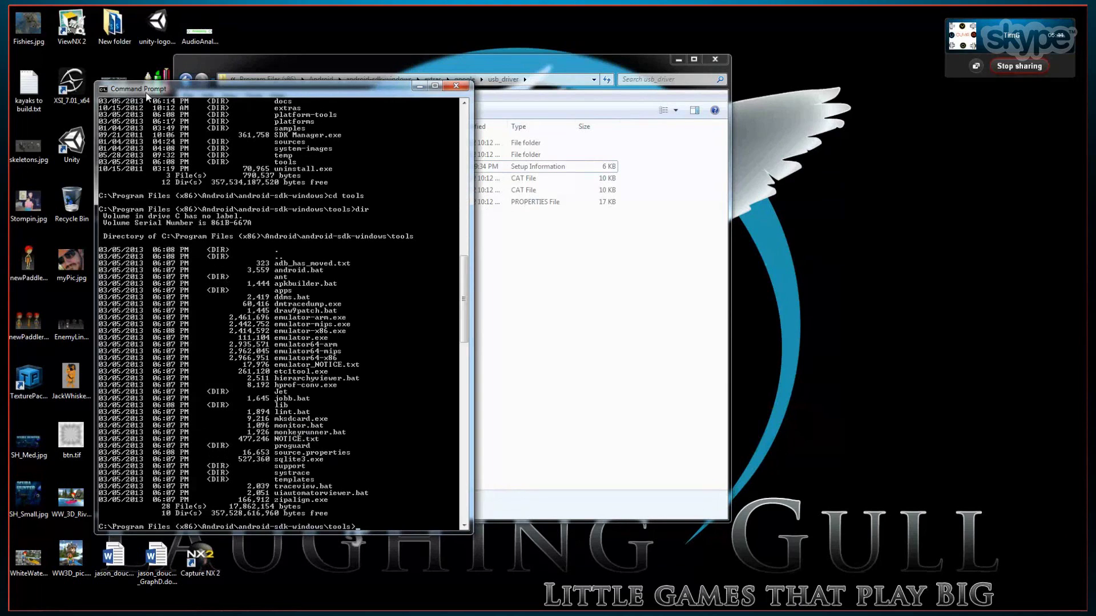
text(android update adb)
- Run 'android update adb', then move into platform-tools and list its contents
key(Return)
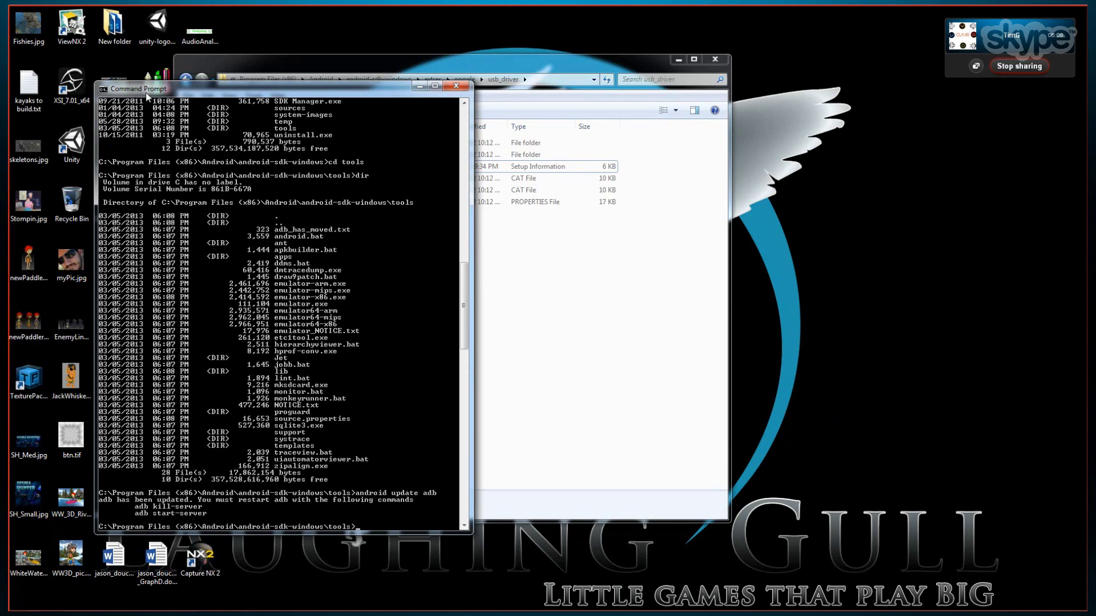
key(BackSpace)
key(Return)
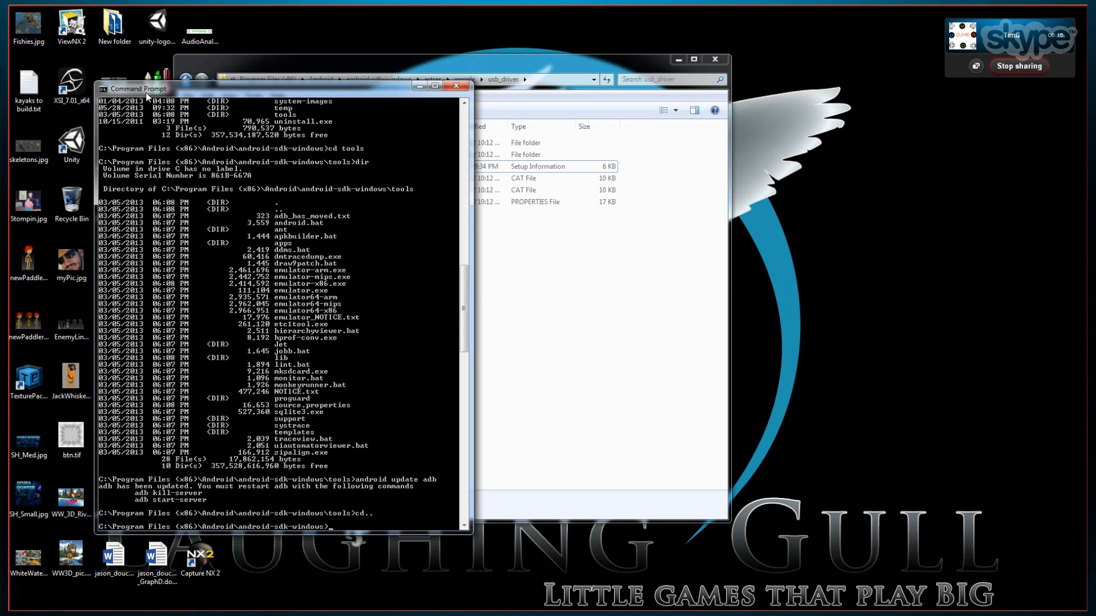
text(cd platform-tools)
key(Return)
text(dir)
key(Return)
- Run 'adb kill-server' and 'adb devices', which restarts the daemon with no devices listed
text(adb ki)
text( kill)
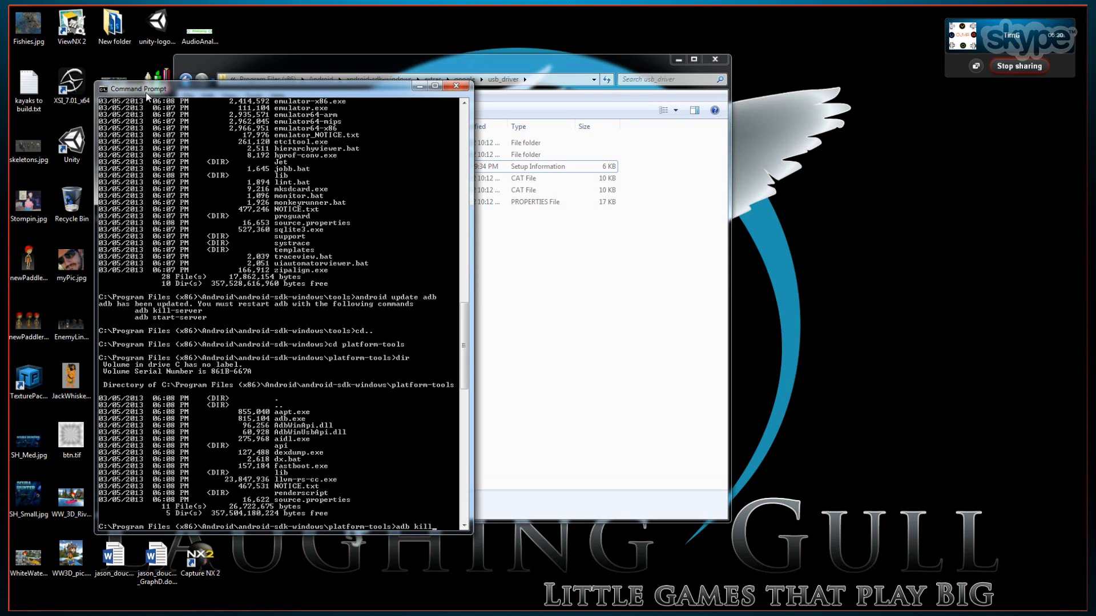
text(-server)
key(Return)
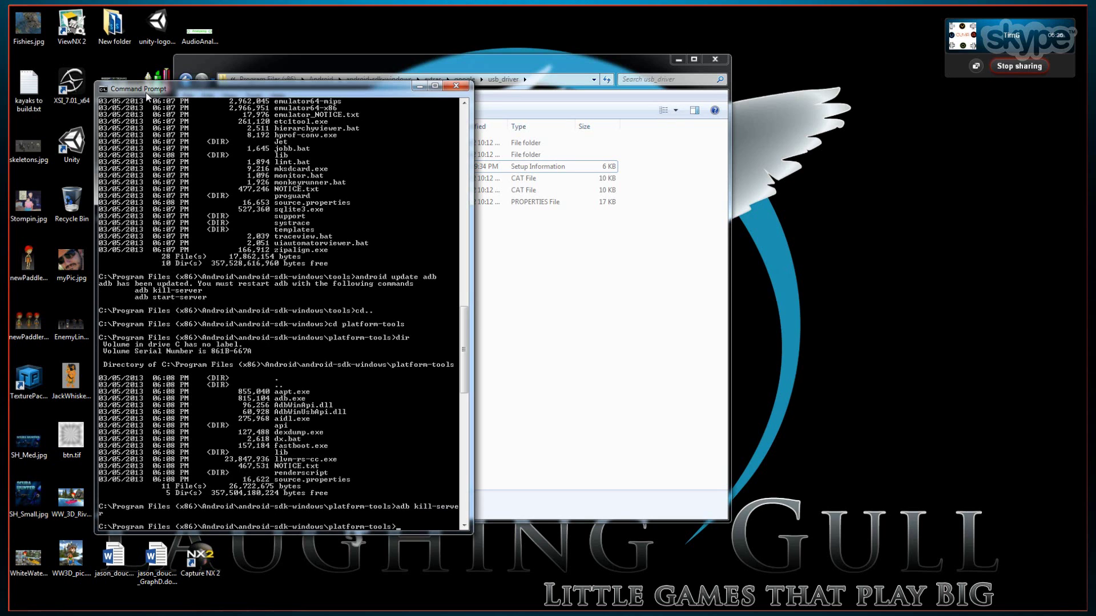
text(adb devices)
key(Return)
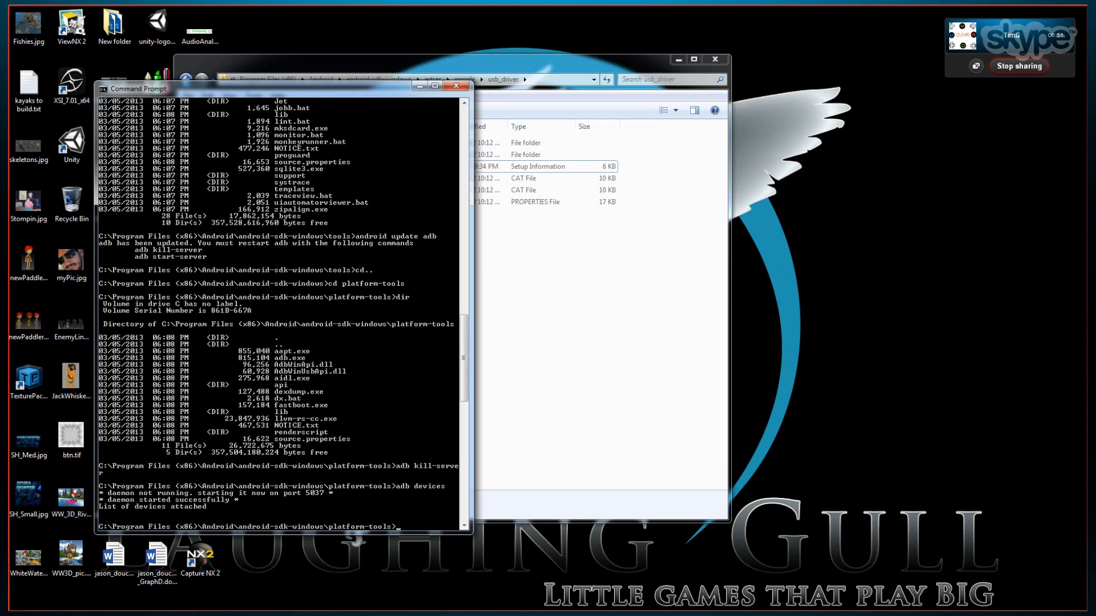
- Open Computer in Explorer and open the OUYA Console device, arranging its window
key(super+e)
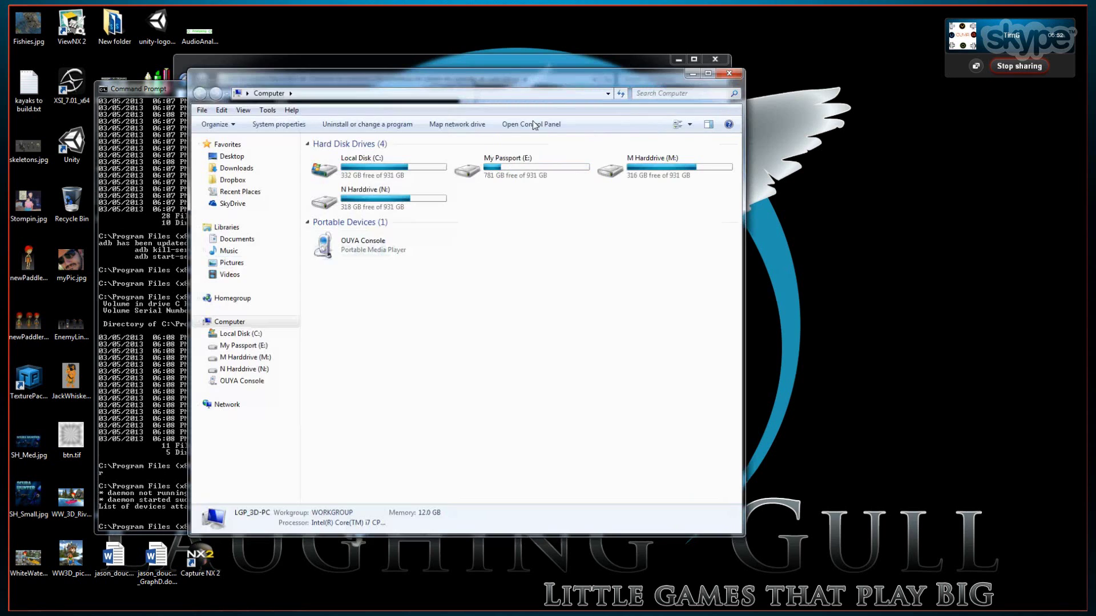
drag(471, 71, 586, 85)
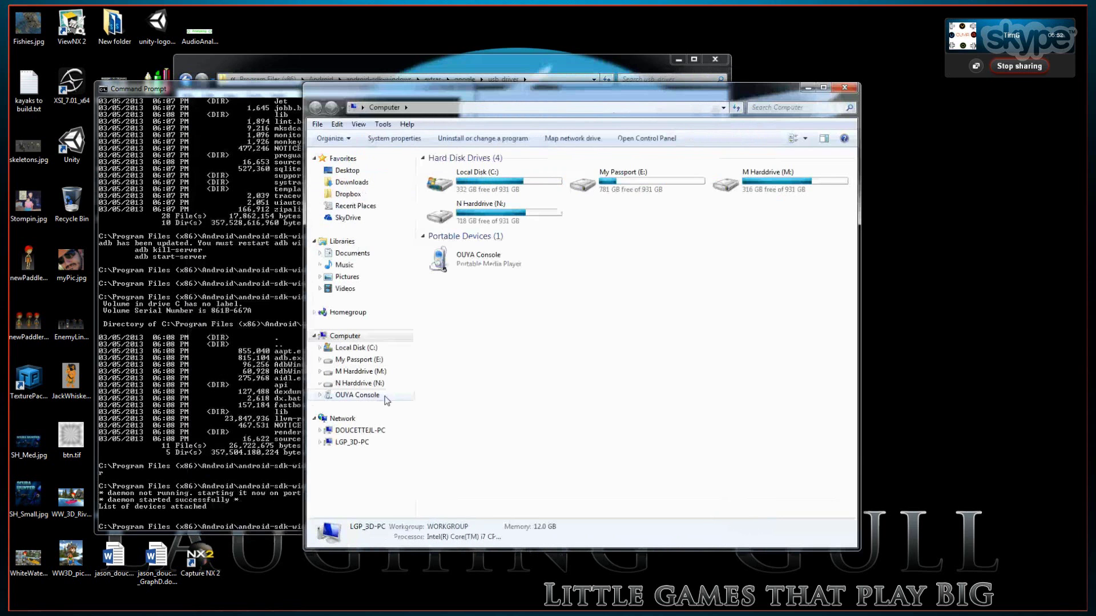
click(385, 396)
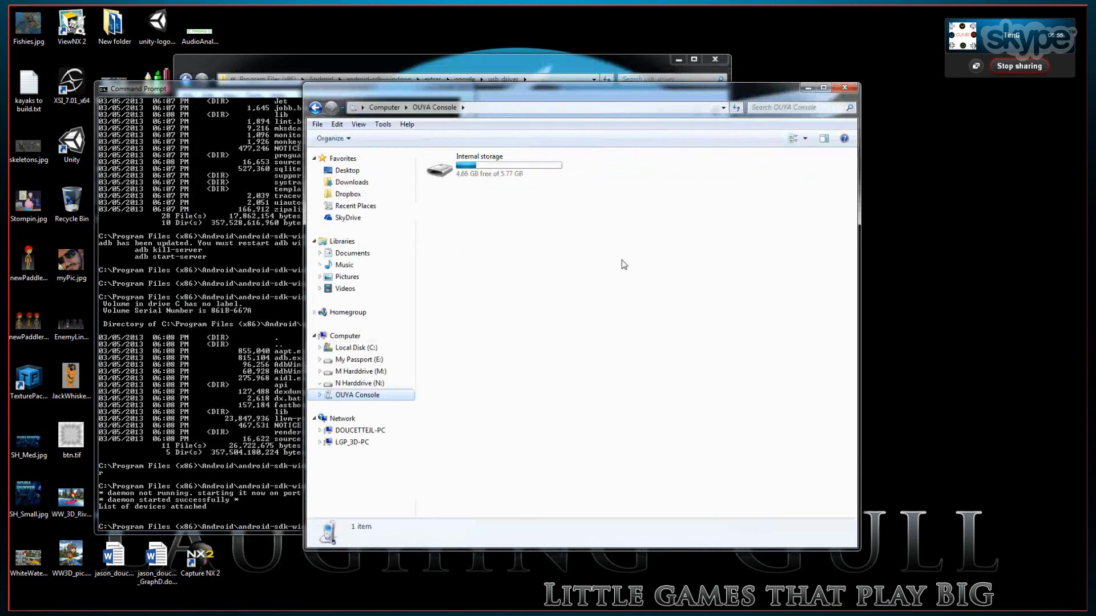
drag(547, 90, 670, 102)
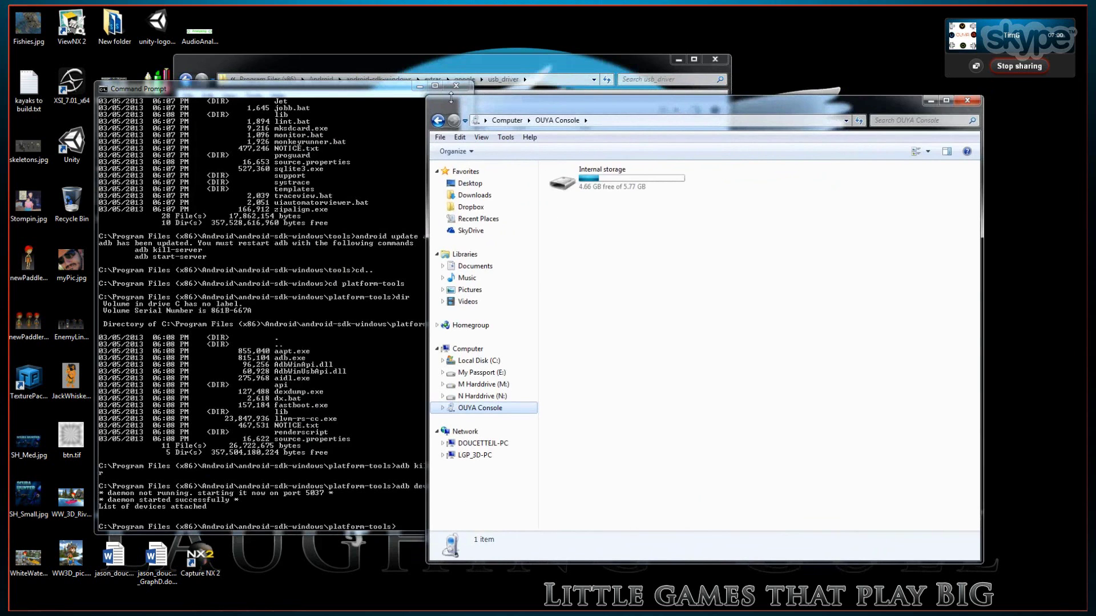
drag(428, 97, 570, 203)
drag(680, 217, 704, 169)
- Browse Local Disk (C:) > Users > your profile > .android
scroll(704, 479, down, 2)
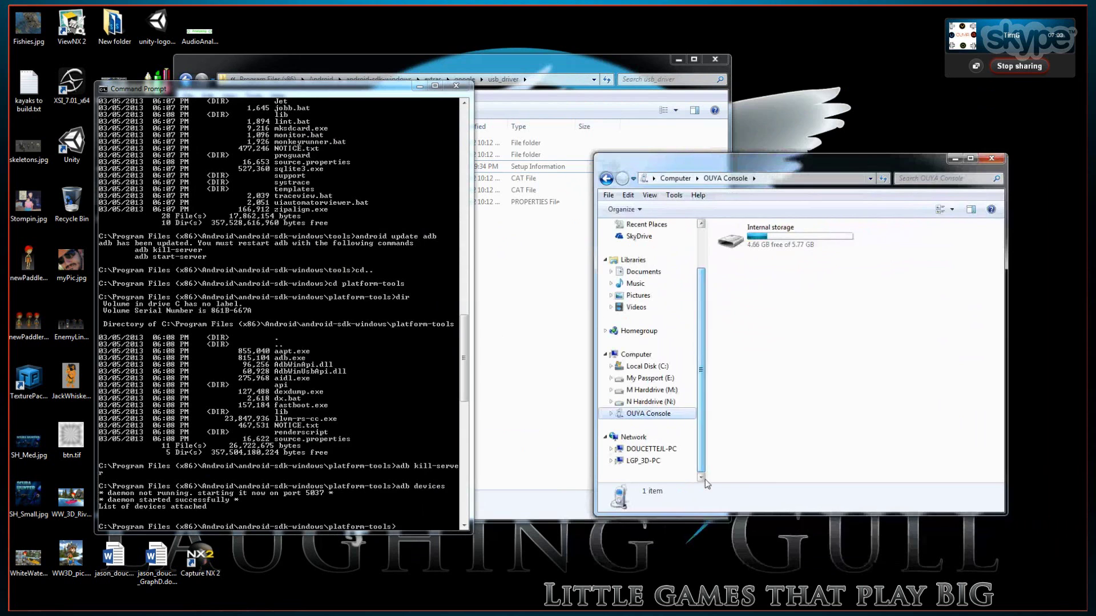
click(654, 366)
click(756, 459)
scroll(756, 459, down, 4)
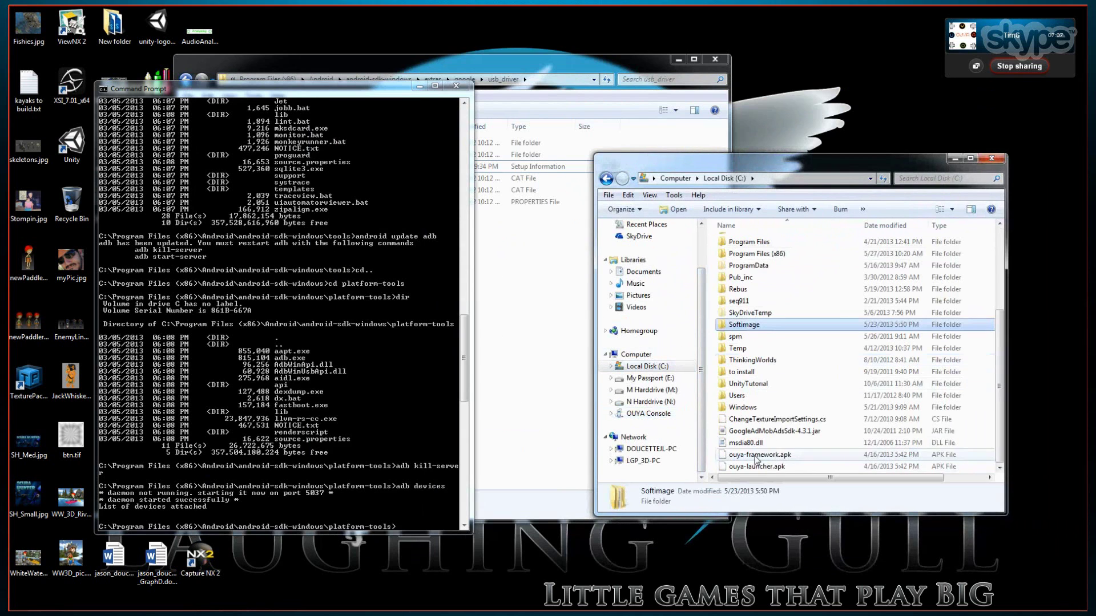
double_click(737, 395)
double_click(739, 253)
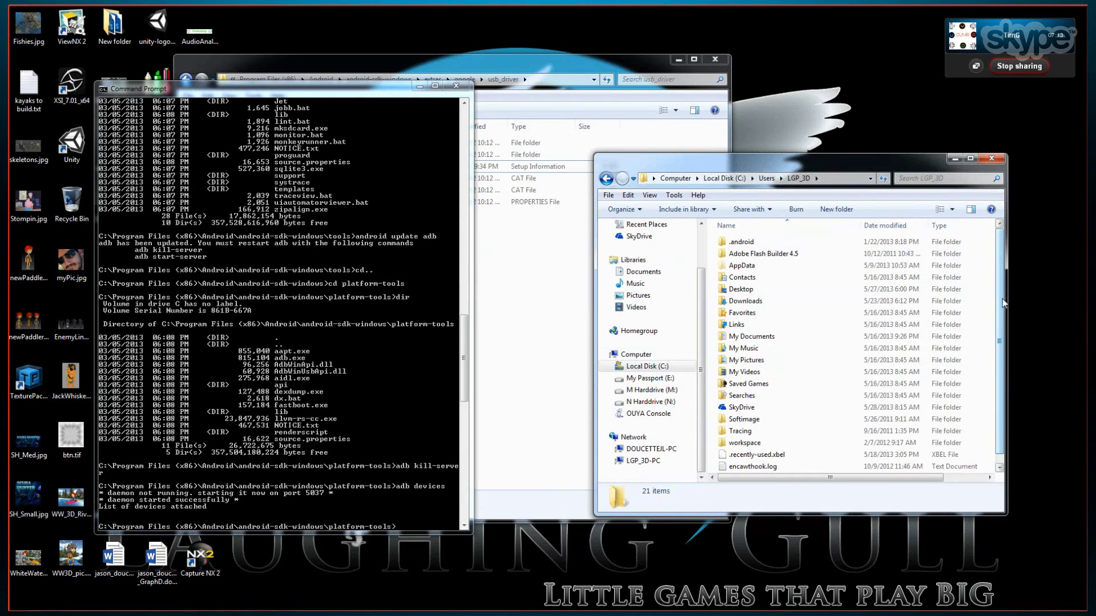
double_click(736, 241)
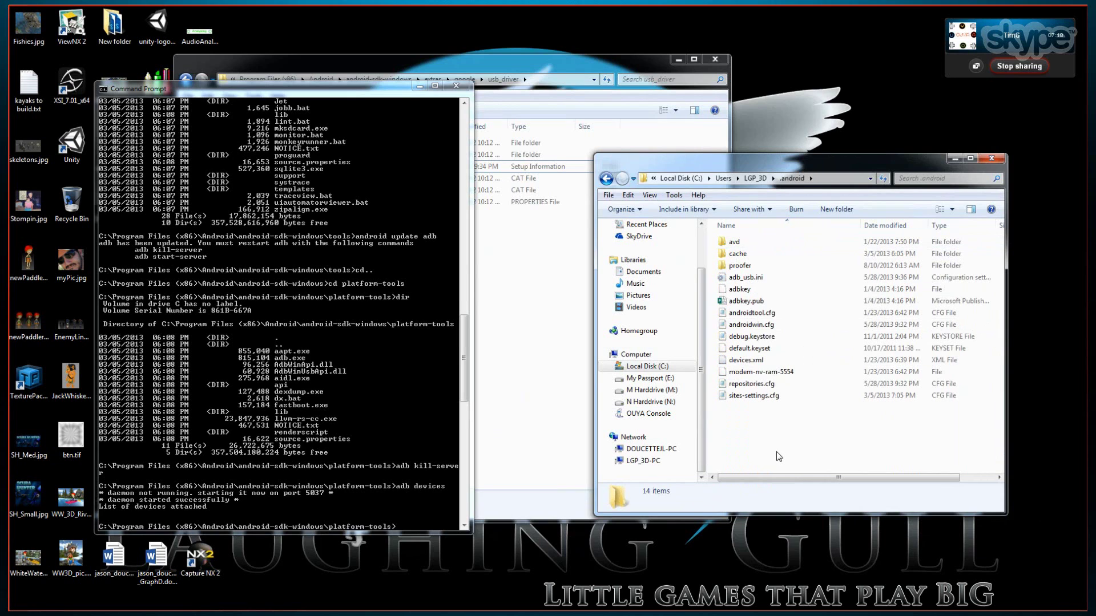
- Open adb_usb.ini in Notepad, paste 0x2836 on its own line, remove the chat prefix, and save
right_click(752, 278)
mouse_move(822, 352)
click(913, 349)
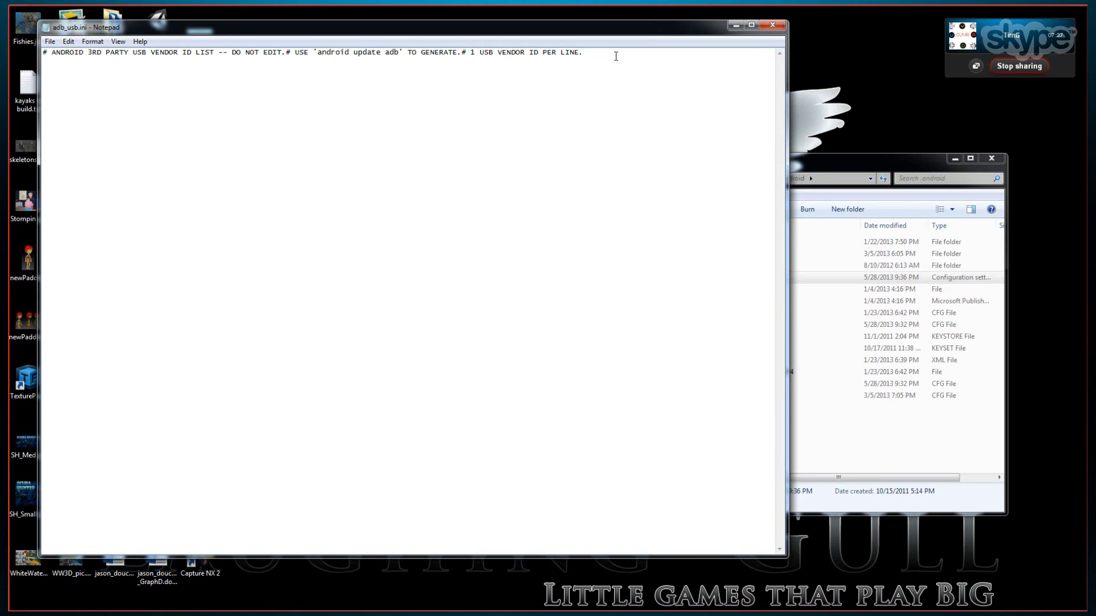
text([9:34:25 PM] TimG: 0x2836)
drag(129, 60, 22, 63)
key(Delete)
key(ctrl+s)
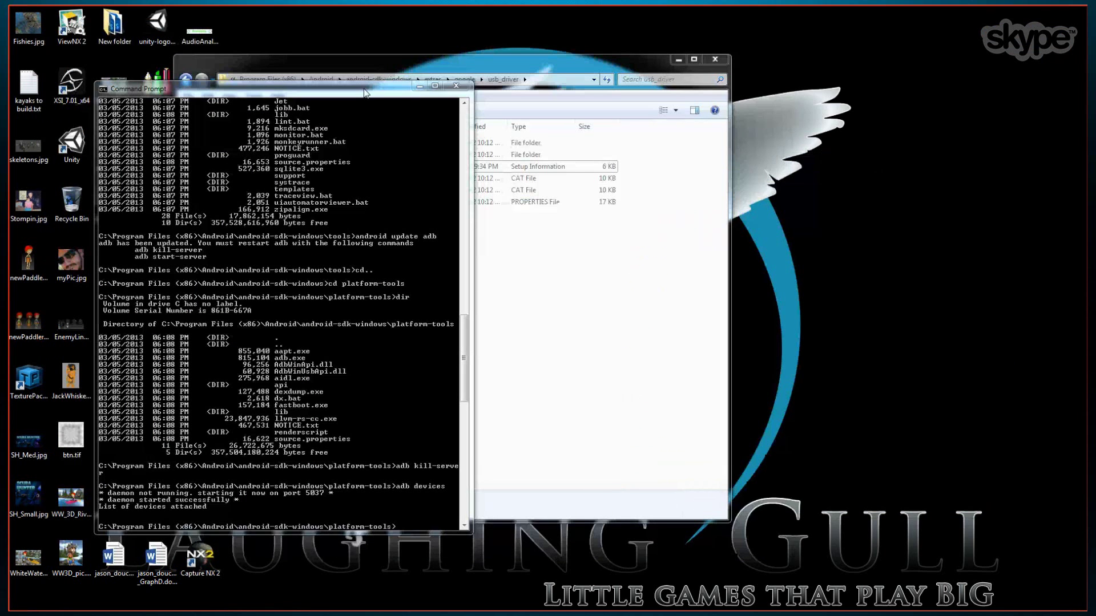
- Rearrange the usb_driver folder and Command Prompt windows on screen
drag(365, 93, 365, 97)
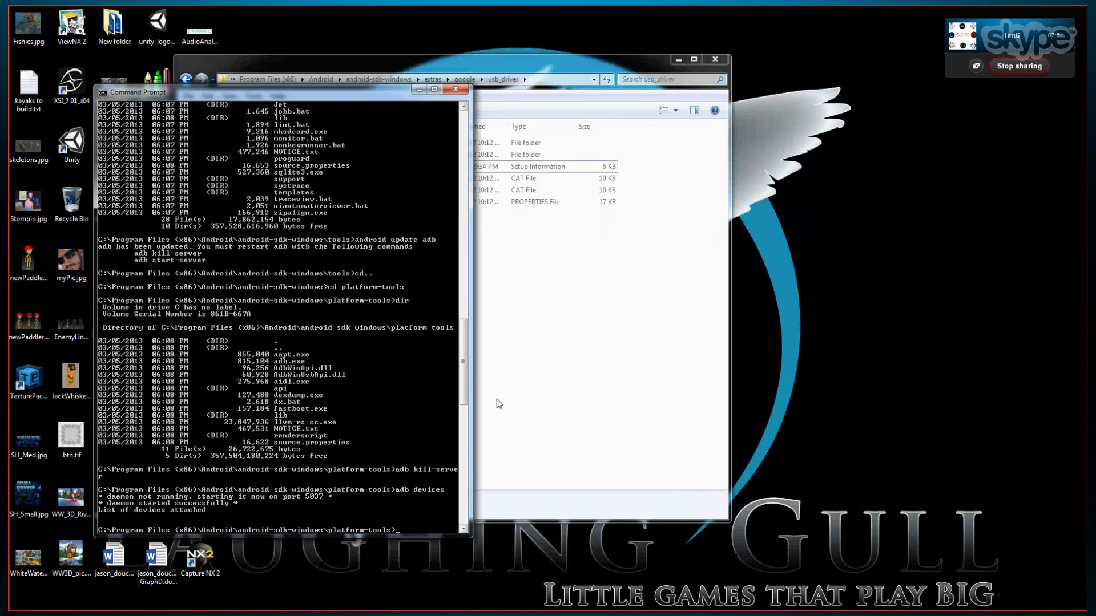
drag(484, 63, 706, 76)
click(288, 87)
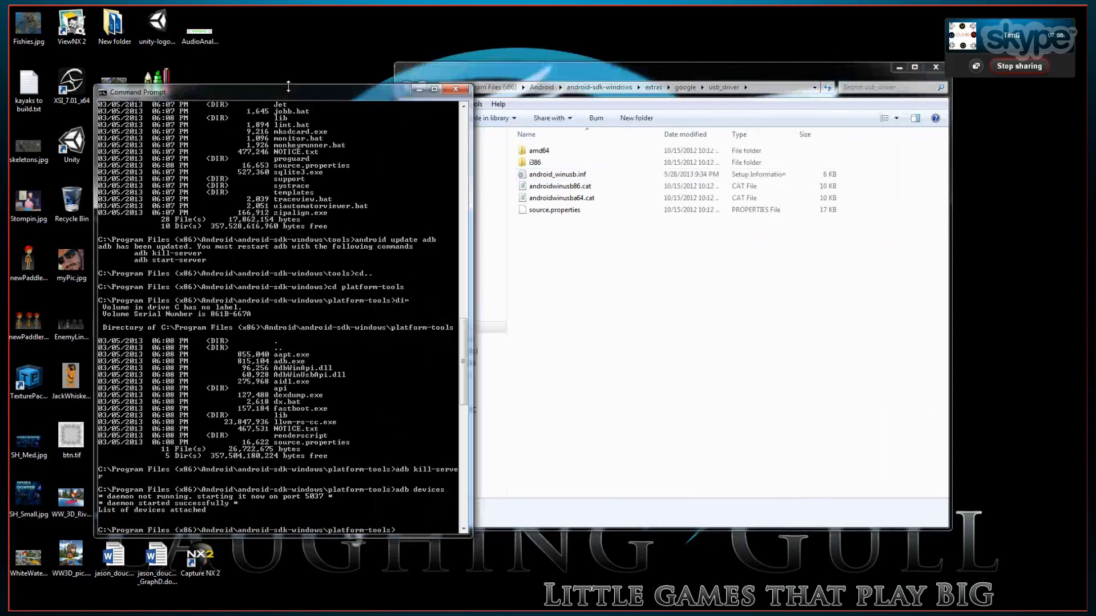
drag(328, 94, 273, 47)
drag(396, 528, 433, 528)
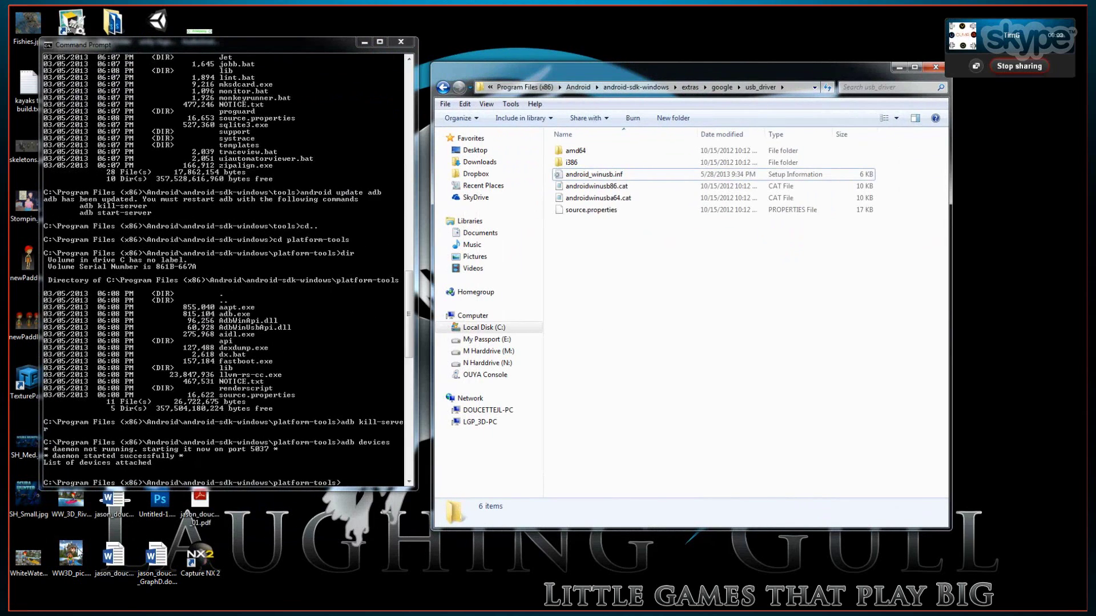
click(110, 565)
- Open the System properties page via Computer in the Start menu
key(super)
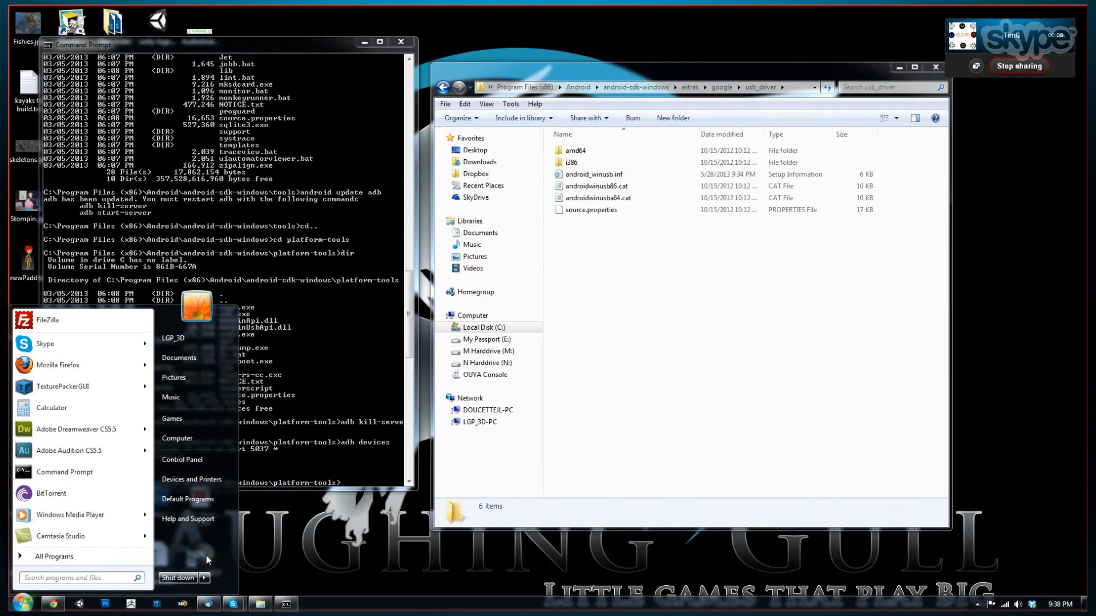
right_click(197, 458)
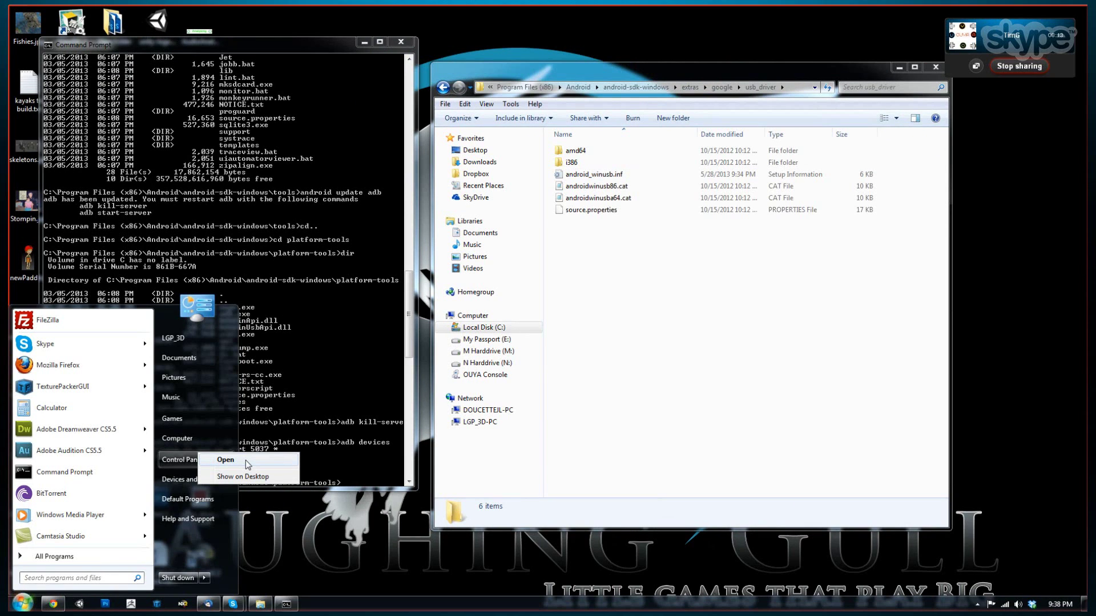
right_click(180, 441)
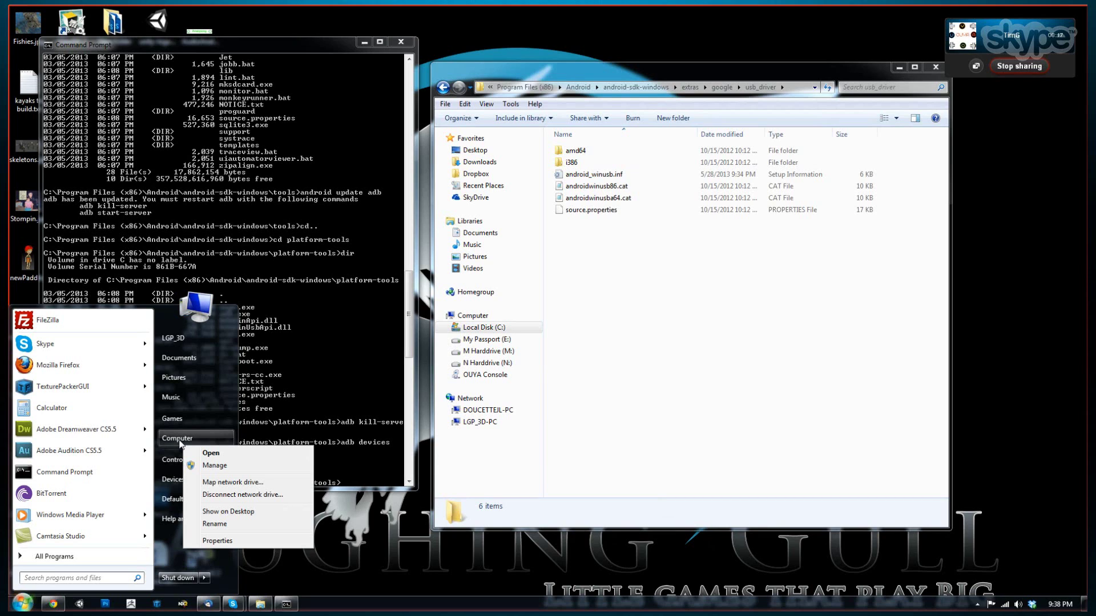
click(225, 542)
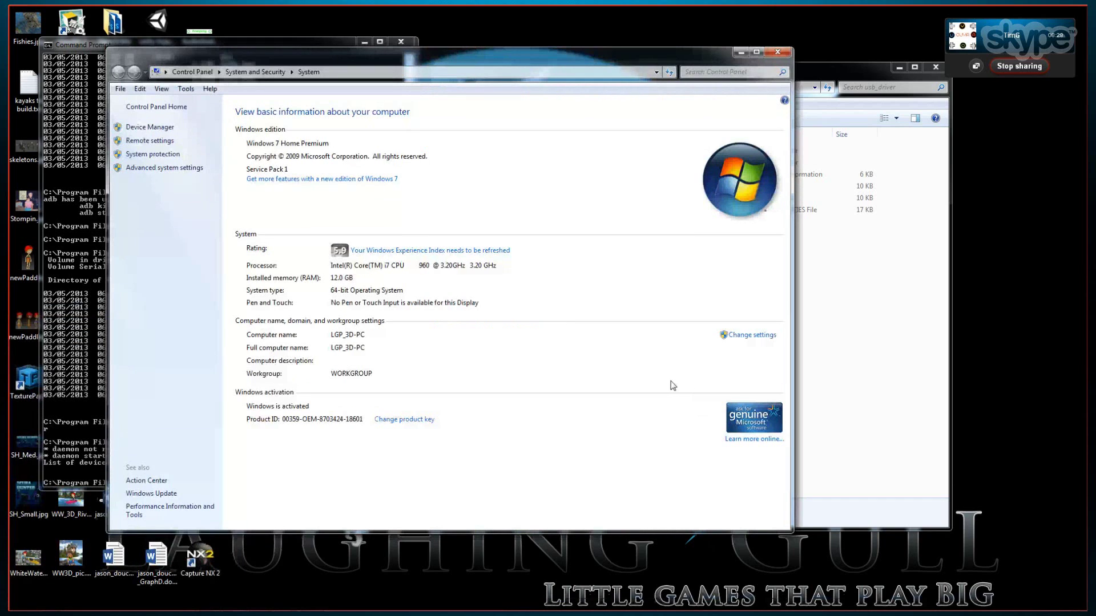
- Open Device Manager, close the System window, and bring up the context menu for OUYA under Other devices
click(149, 126)
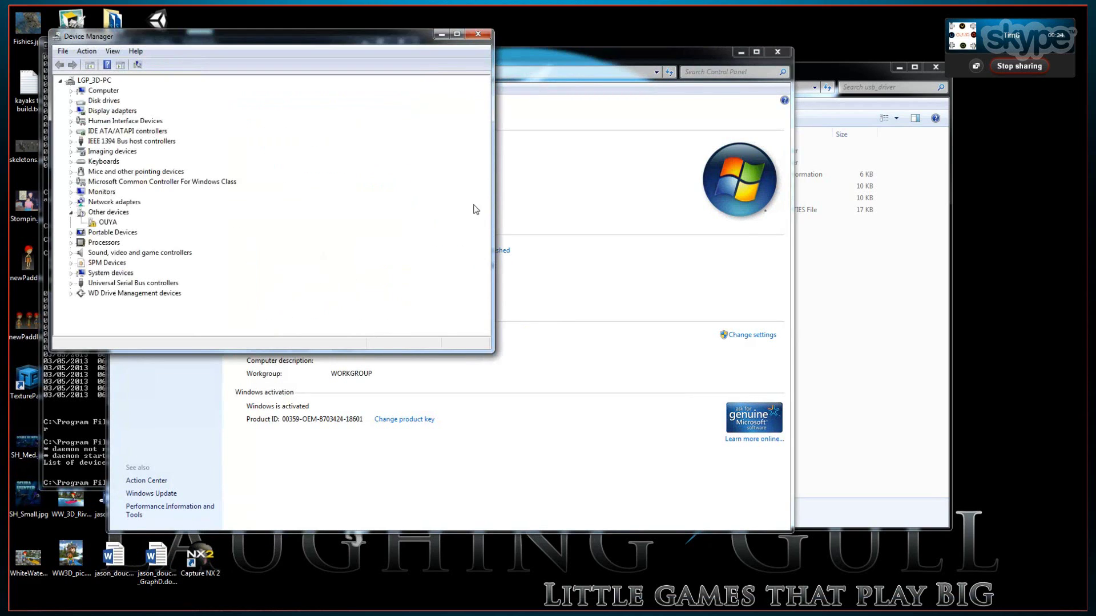
click(777, 52)
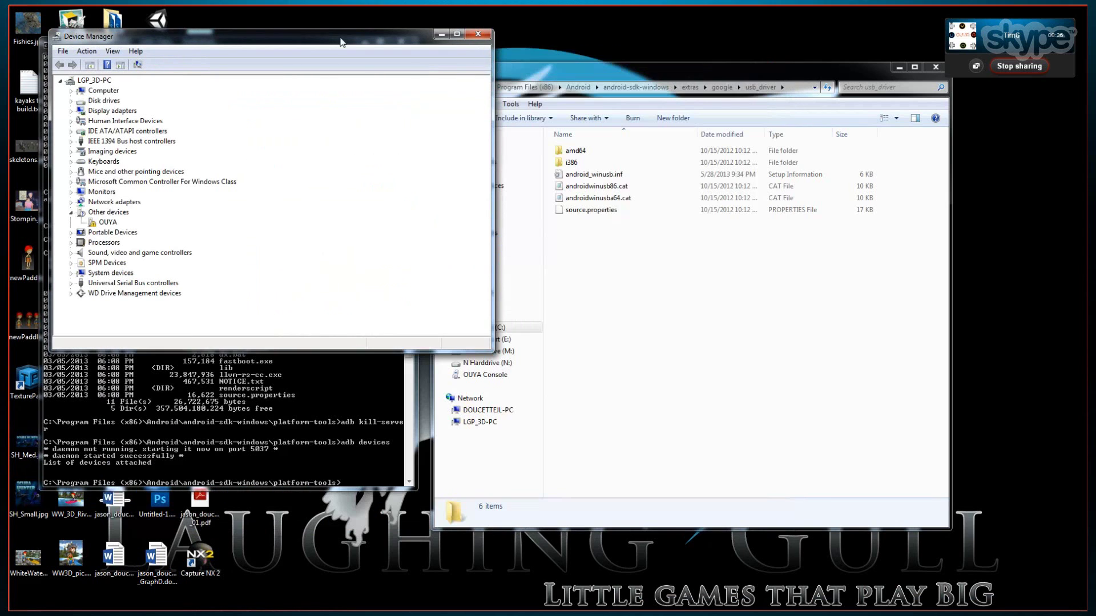
drag(324, 39, 518, 95)
click(298, 278)
right_click(311, 279)
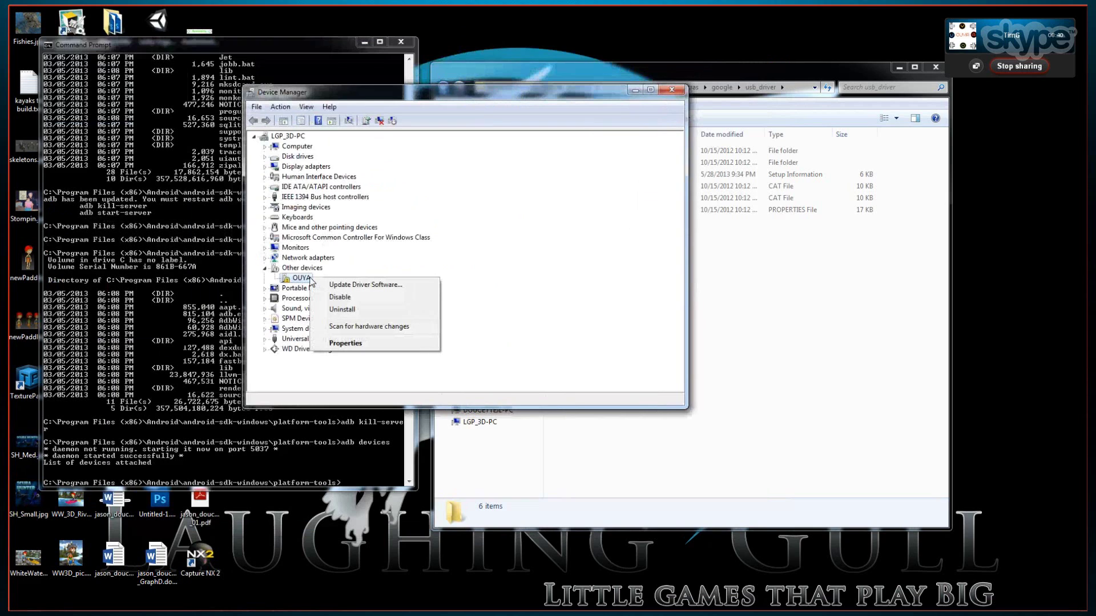
- Start a driver update for OUYA, browse for a driver folder, and expand Program Files (x86)
click(422, 285)
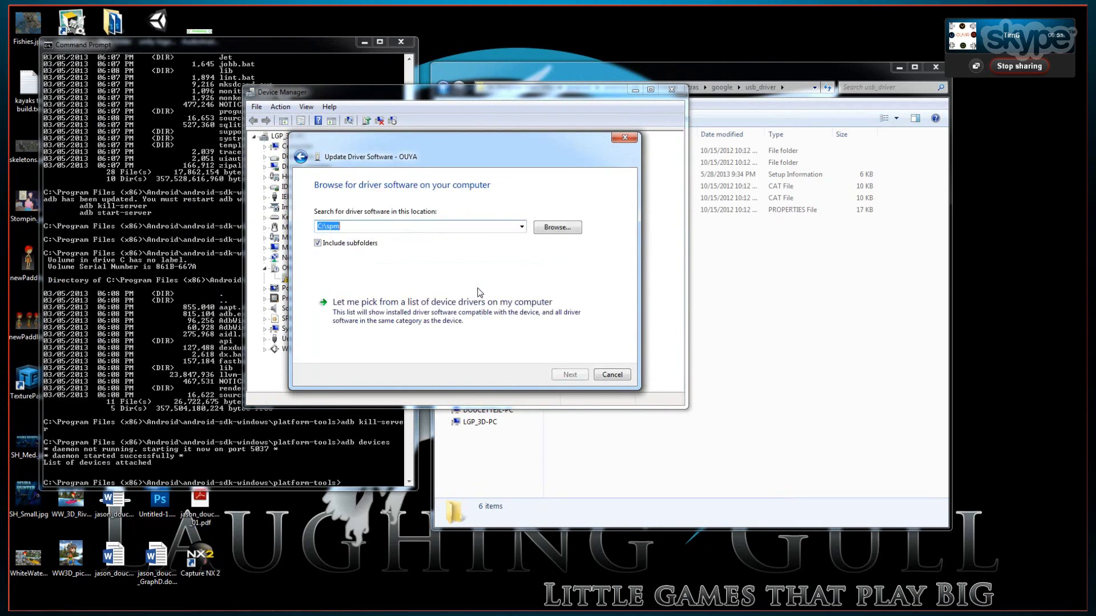
click(557, 228)
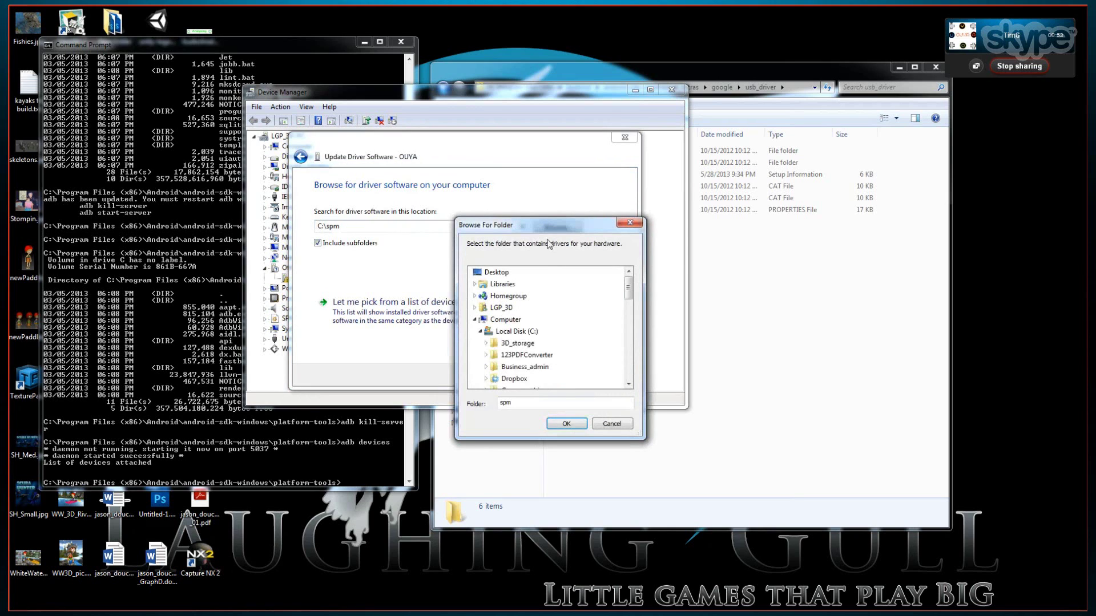
drag(628, 293, 629, 341)
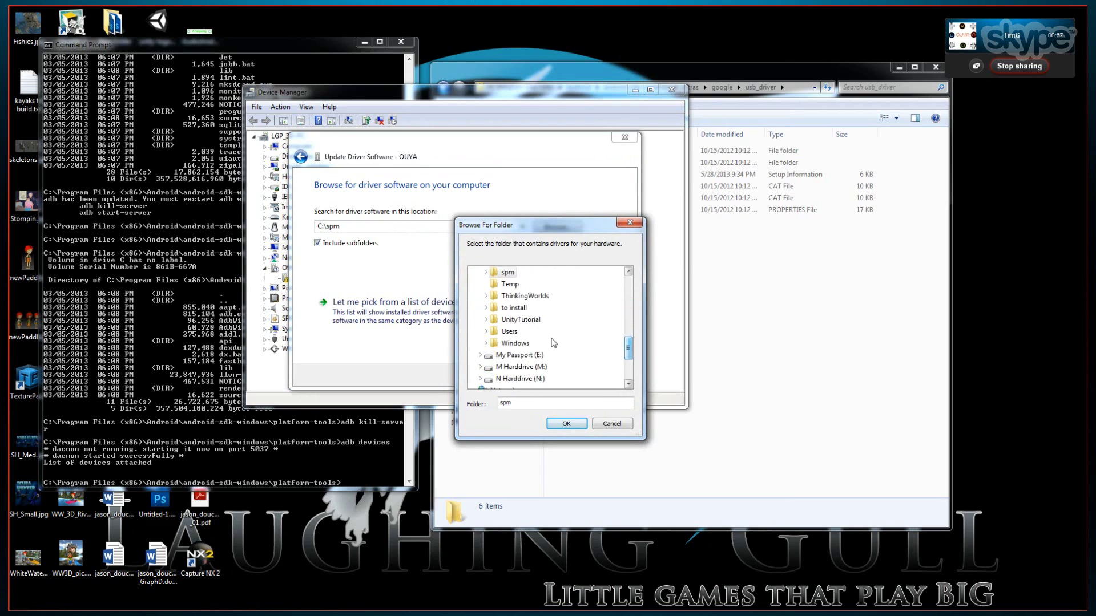
click(509, 378)
click(510, 331)
scroll(520, 342, down, 1)
scroll(527, 346, up, 1)
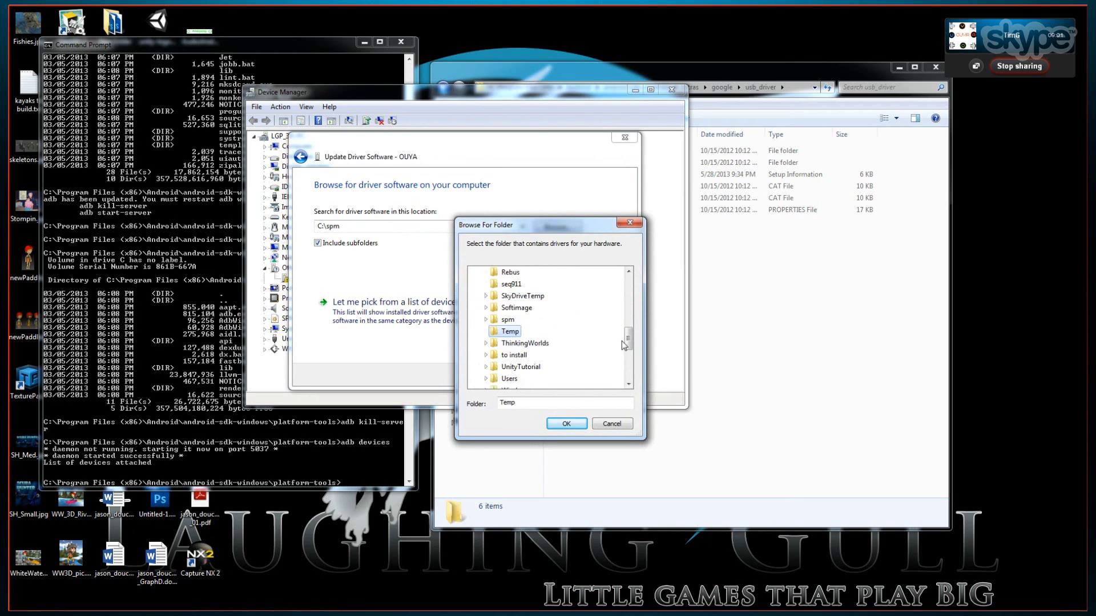
drag(628, 344, 629, 336)
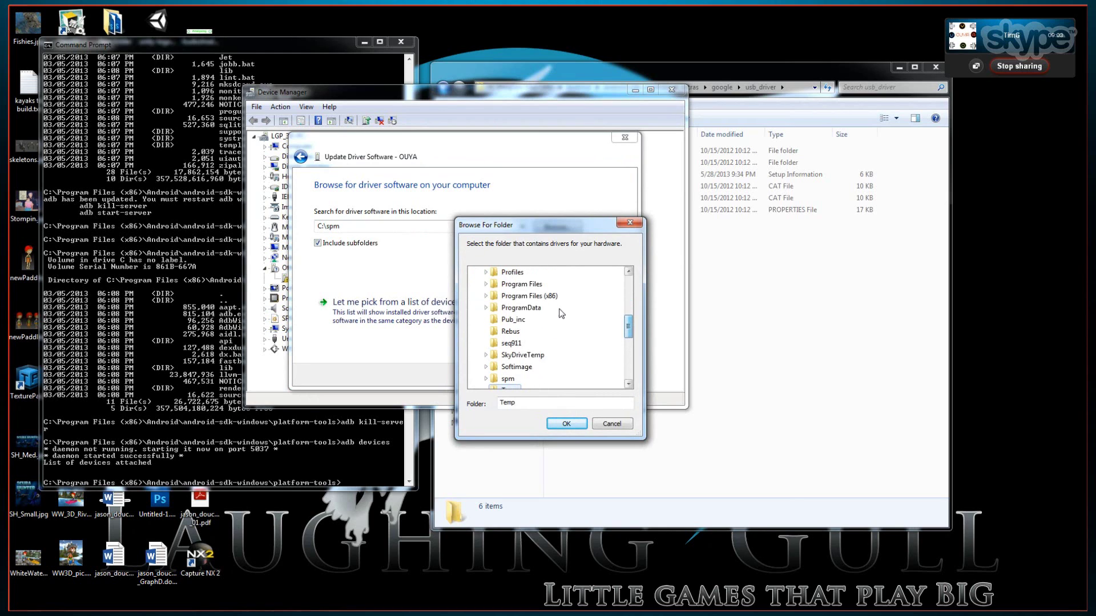
click(529, 283)
scroll(521, 322, up, 3)
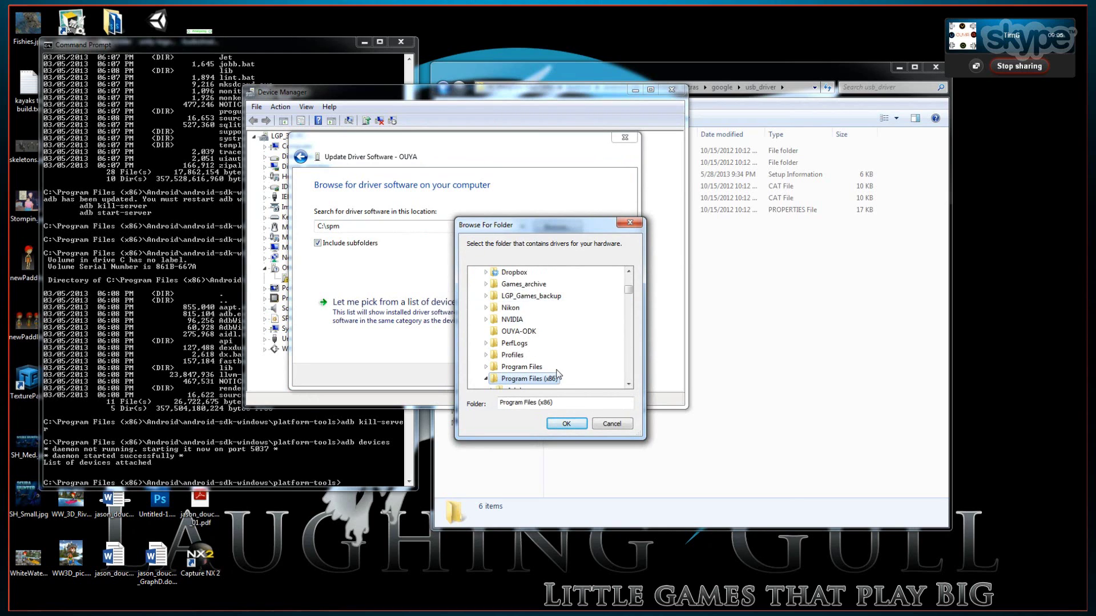
scroll(520, 323, down, 2)
- Search Android\android-sdk-windows\extras\google\usb_driver for the driver; Windows finds nothing to install
click(520, 378)
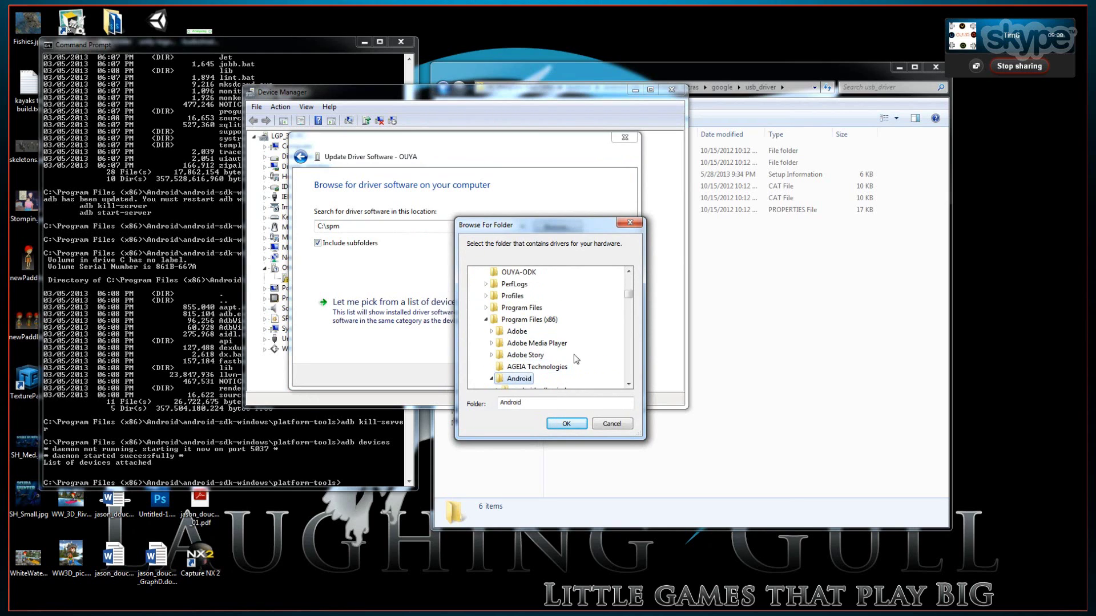
scroll(576, 362, down, 3)
click(538, 285)
scroll(538, 285, up, 3)
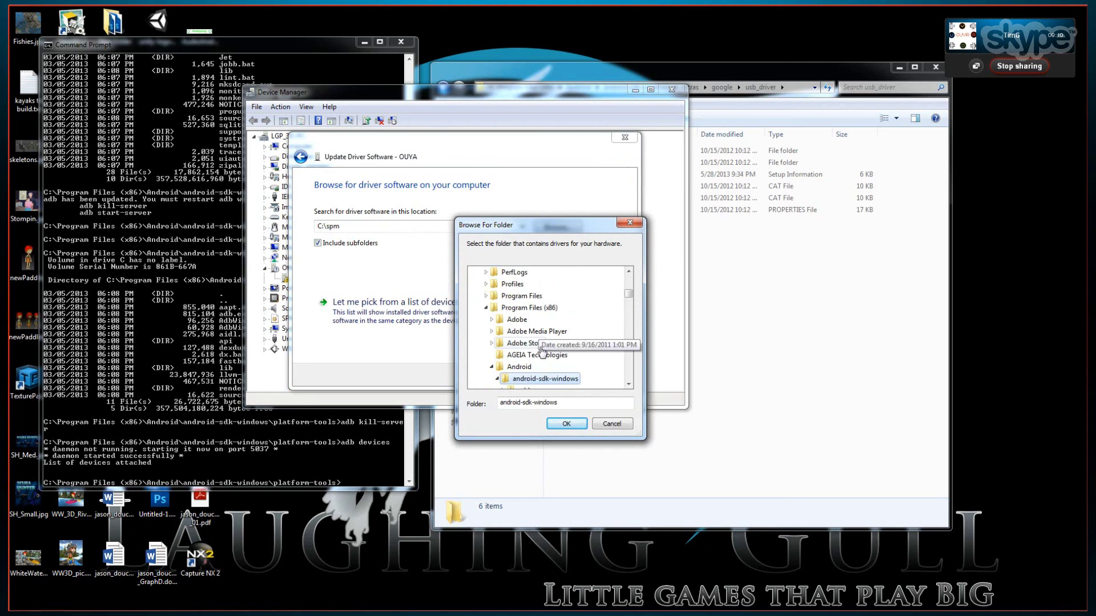
scroll(551, 336, down, 3)
click(548, 308)
scroll(545, 314, up, 2)
scroll(539, 318, down, 3)
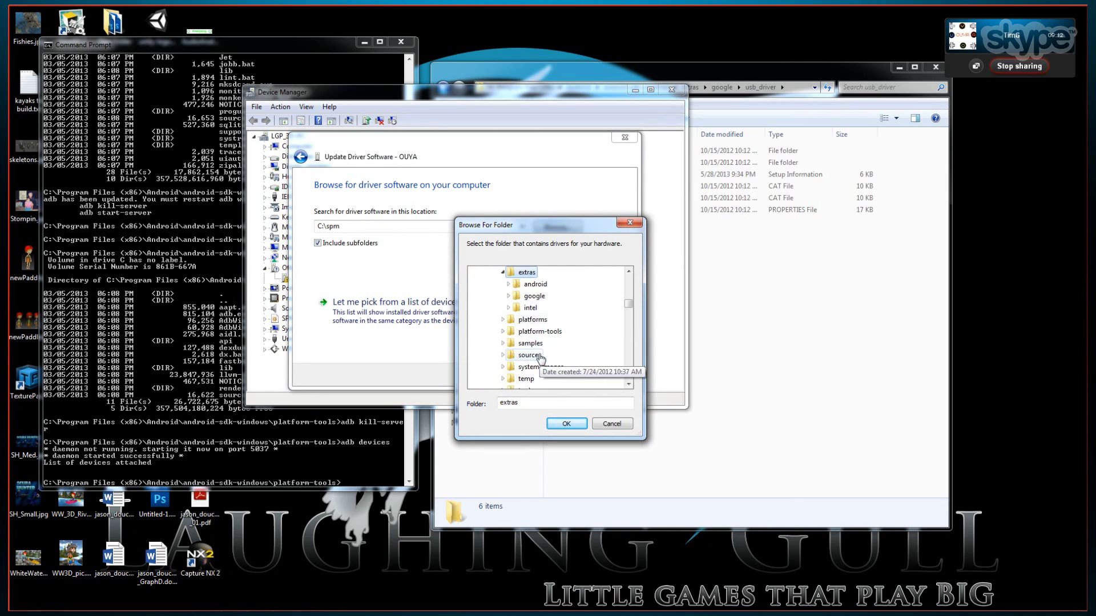
click(535, 296)
scroll(548, 309, up, 3)
scroll(588, 302, down, 3)
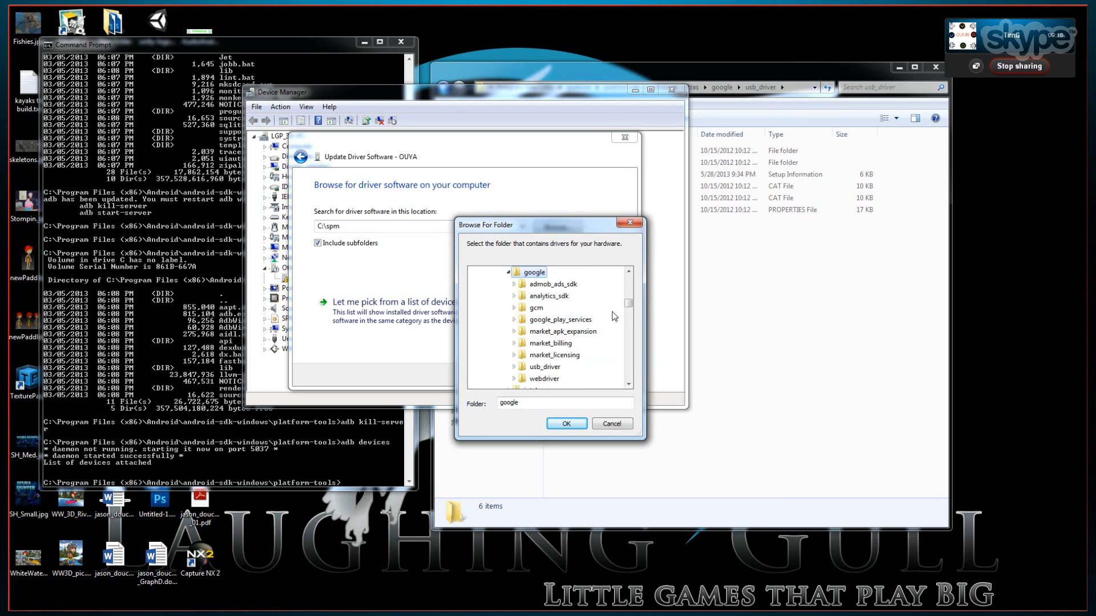
scroll(613, 314, down, 1)
click(594, 331)
scroll(594, 331, up, 2)
scroll(593, 331, down, 2)
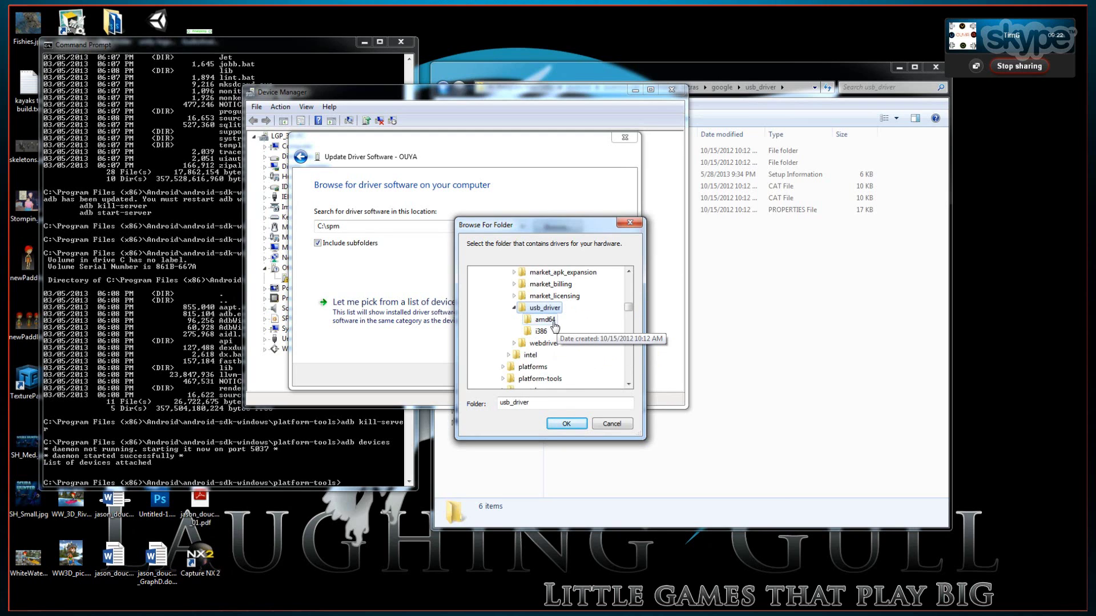
click(565, 424)
click(566, 379)
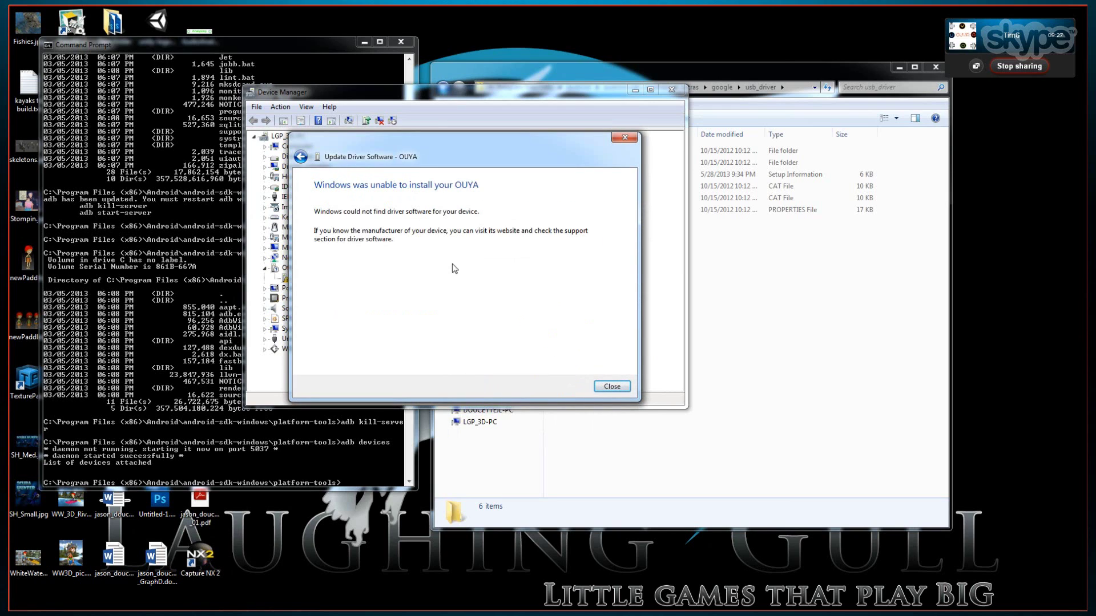
- Dismiss the failure message and restart the OUYA driver update, browsing the computer for drivers
click(621, 386)
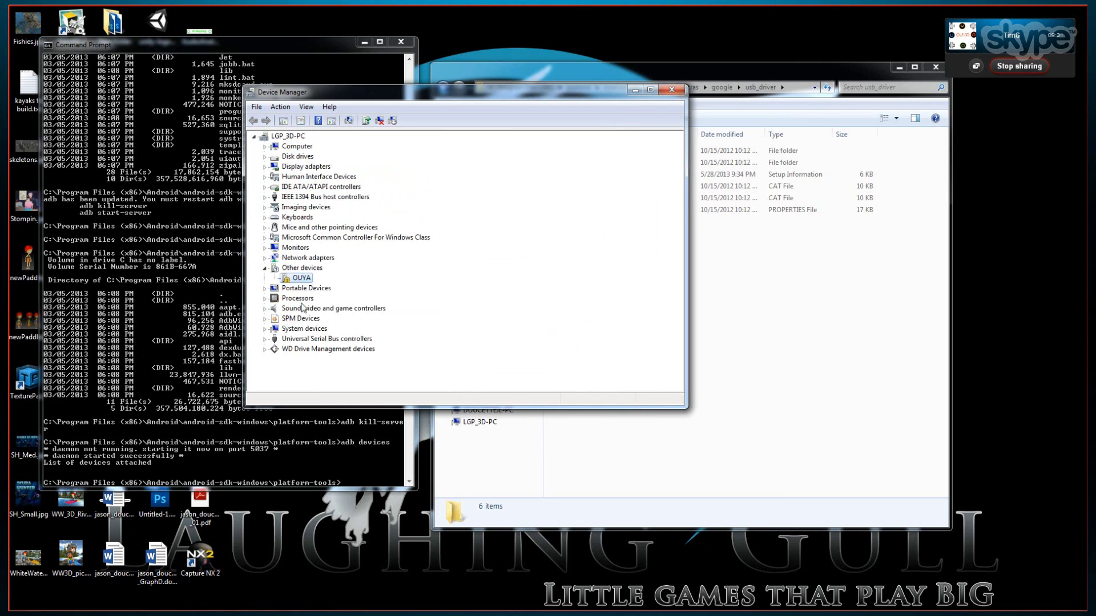
right_click(298, 281)
click(328, 288)
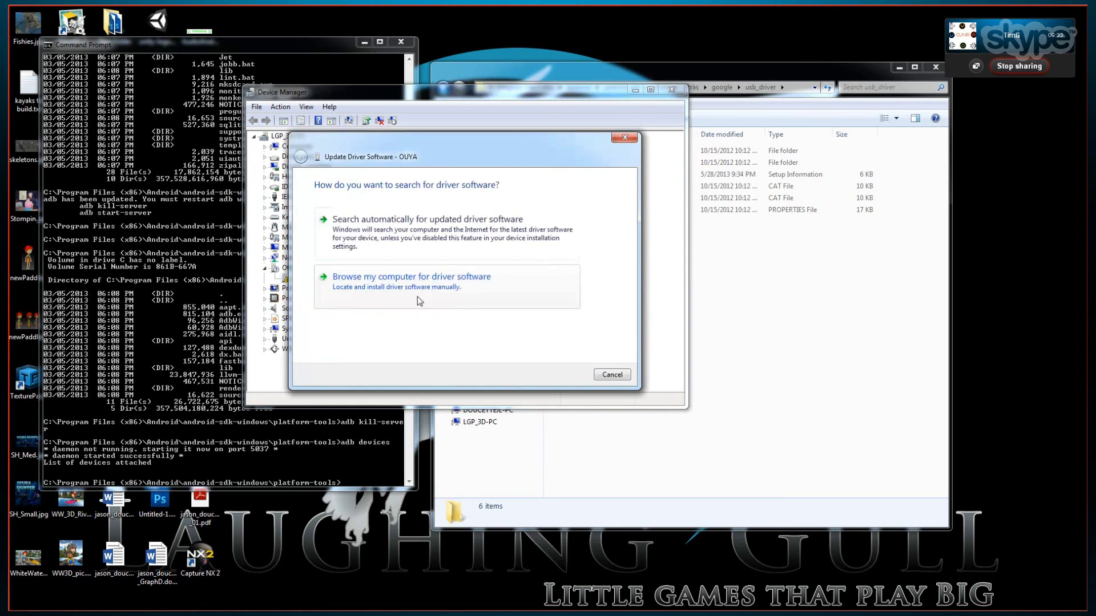
click(418, 285)
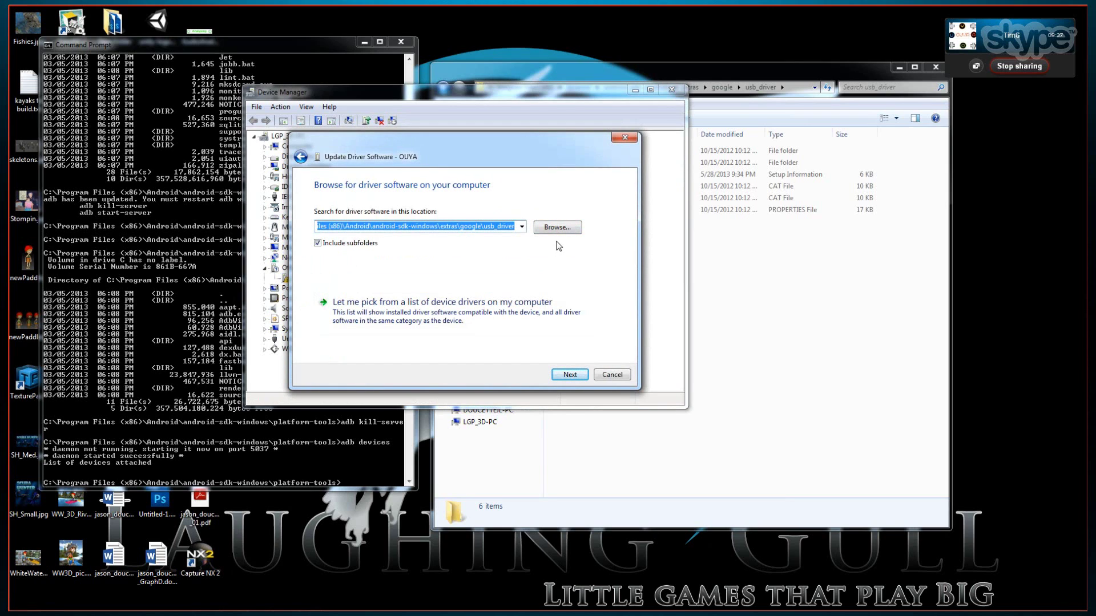
- Copy the usb_driver path, then pick a driver manually from Show All Devices
right_click(499, 229)
click(542, 259)
click(557, 331)
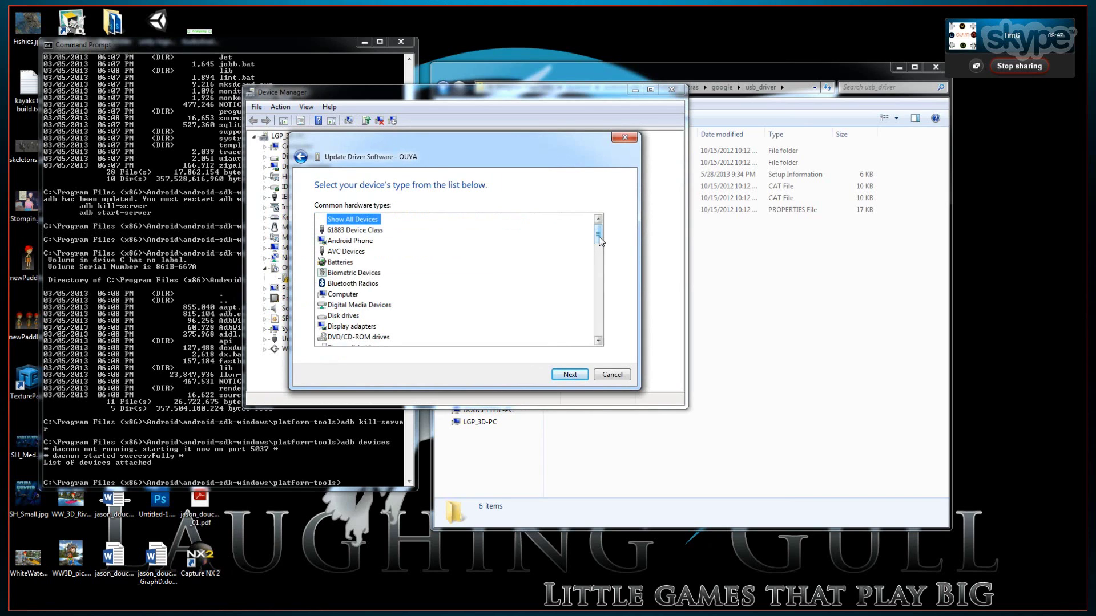
click(570, 375)
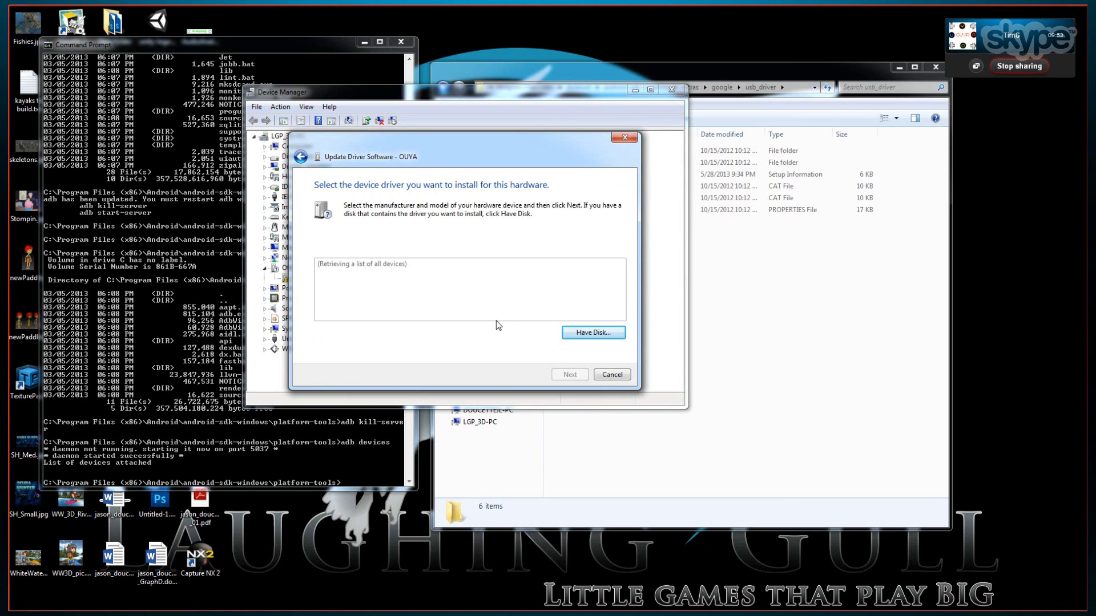
- Use Have Disk with the pasted usb_driver path and select the Android Composite ADB Interface model
click(593, 333)
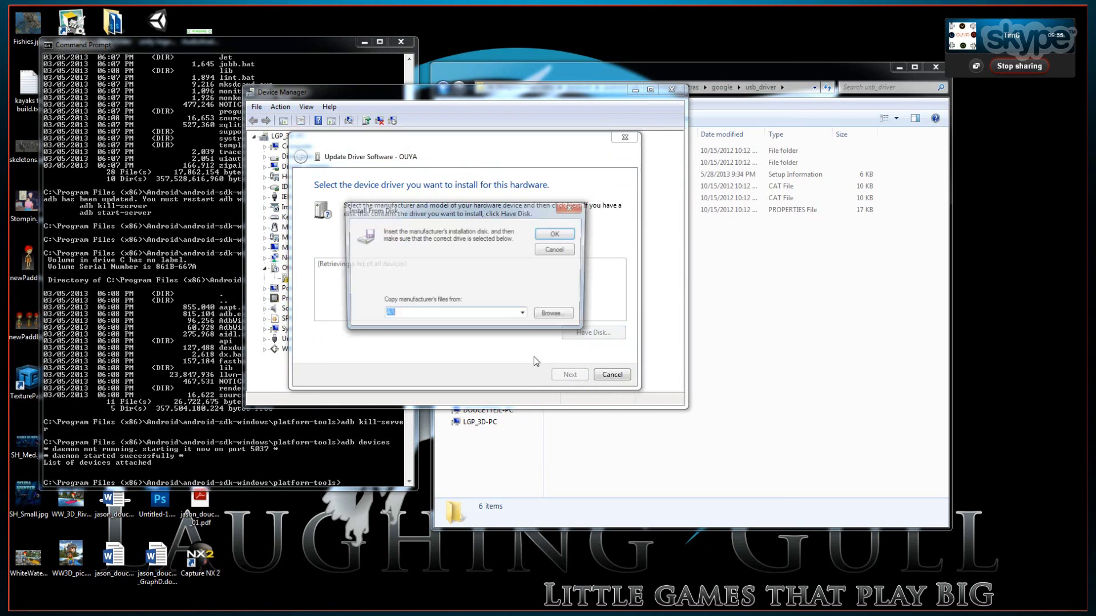
right_click(467, 320)
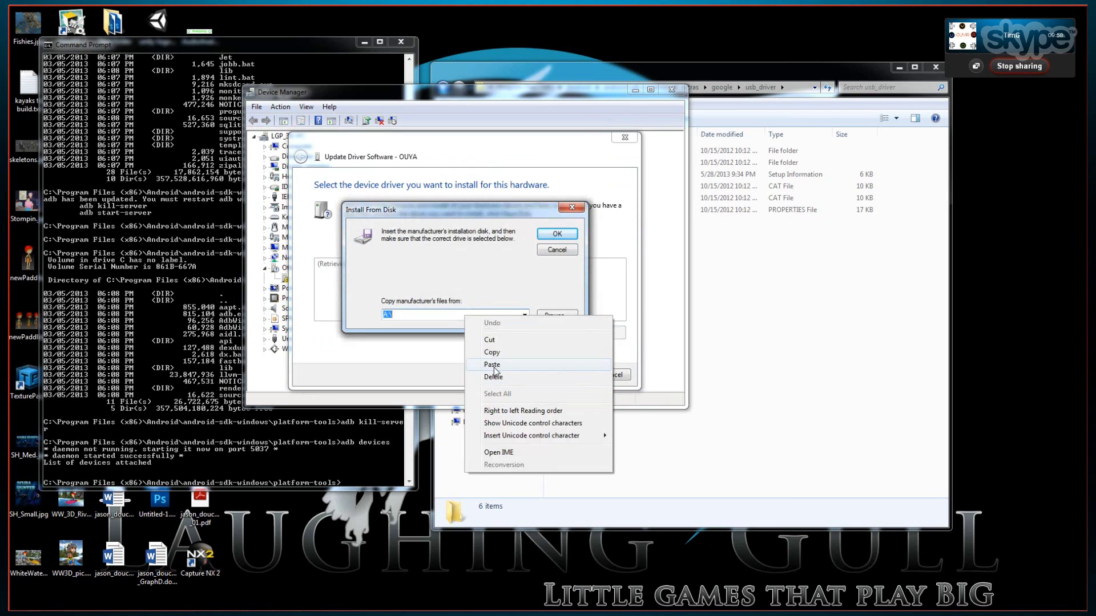
click(494, 365)
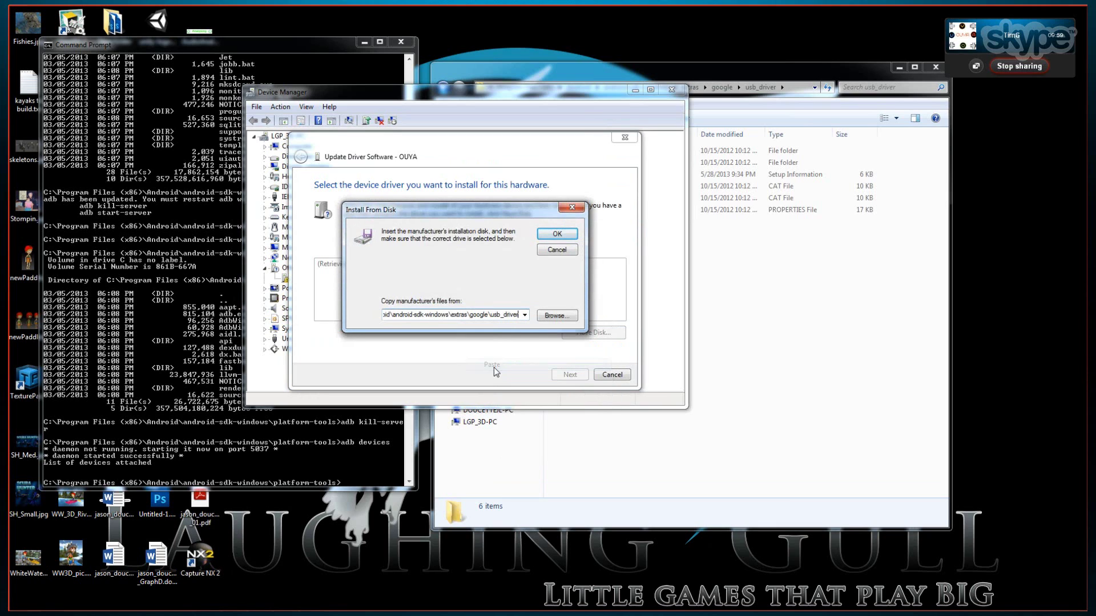
click(558, 237)
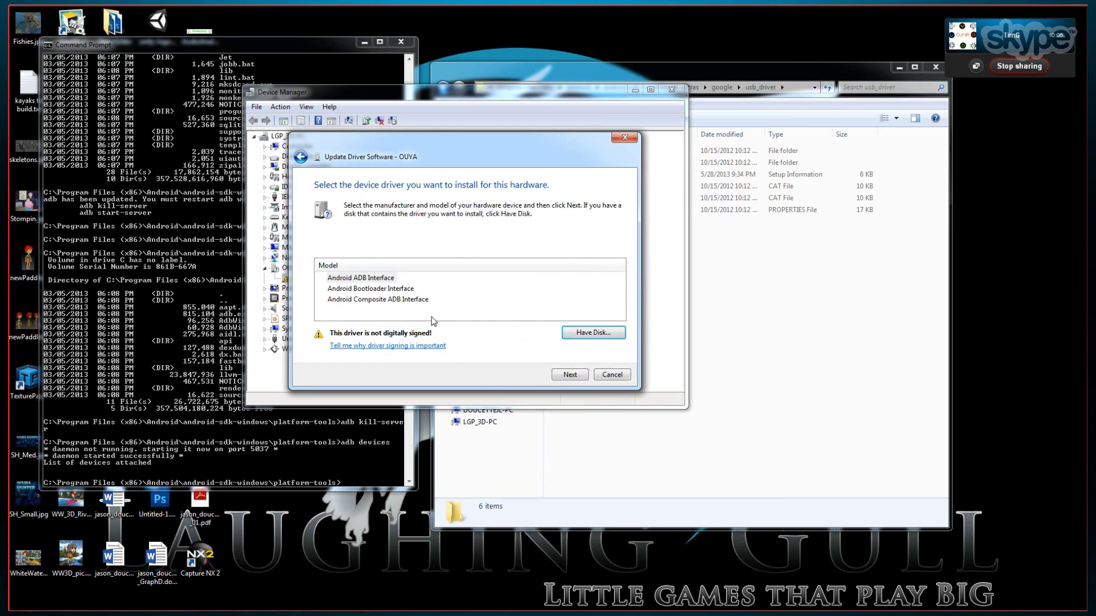
click(427, 300)
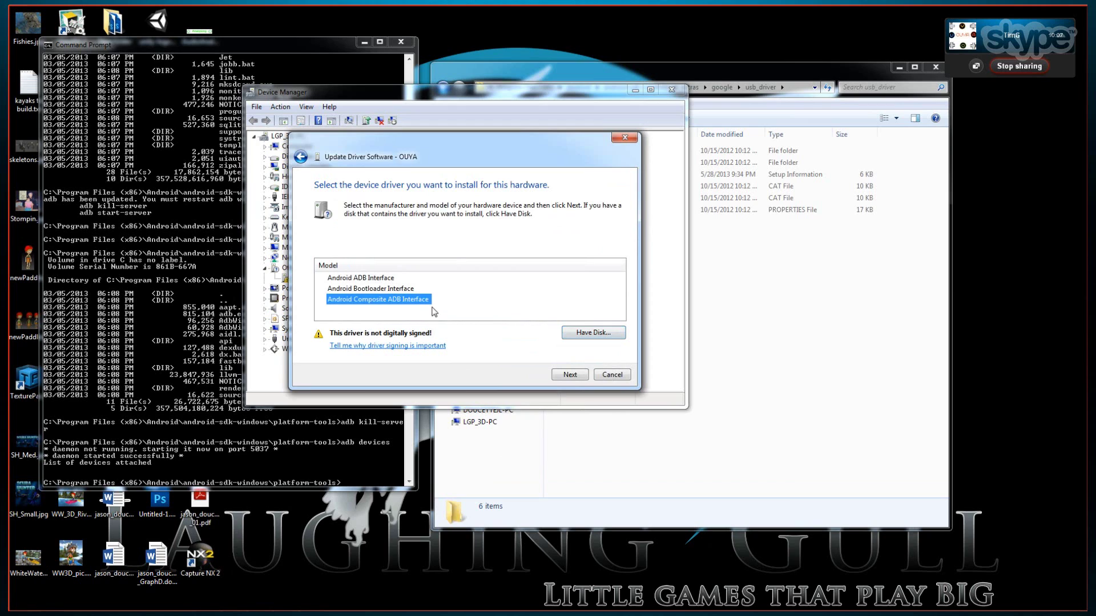
- Install the Android Composite ADB Interface driver, accepting the compatibility and unsigned-publisher warnings
click(570, 375)
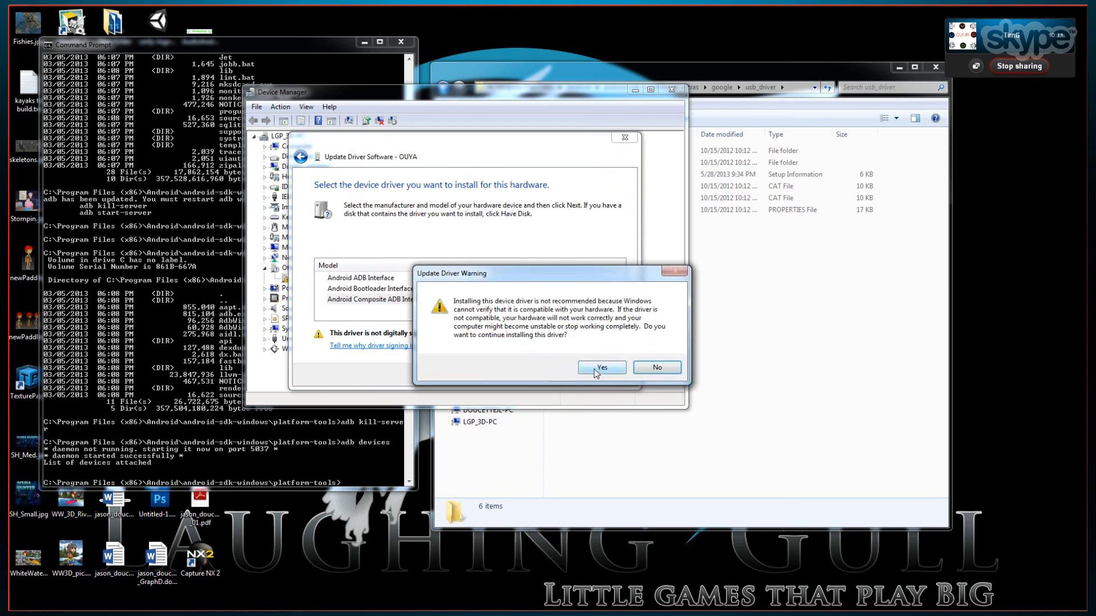
click(595, 372)
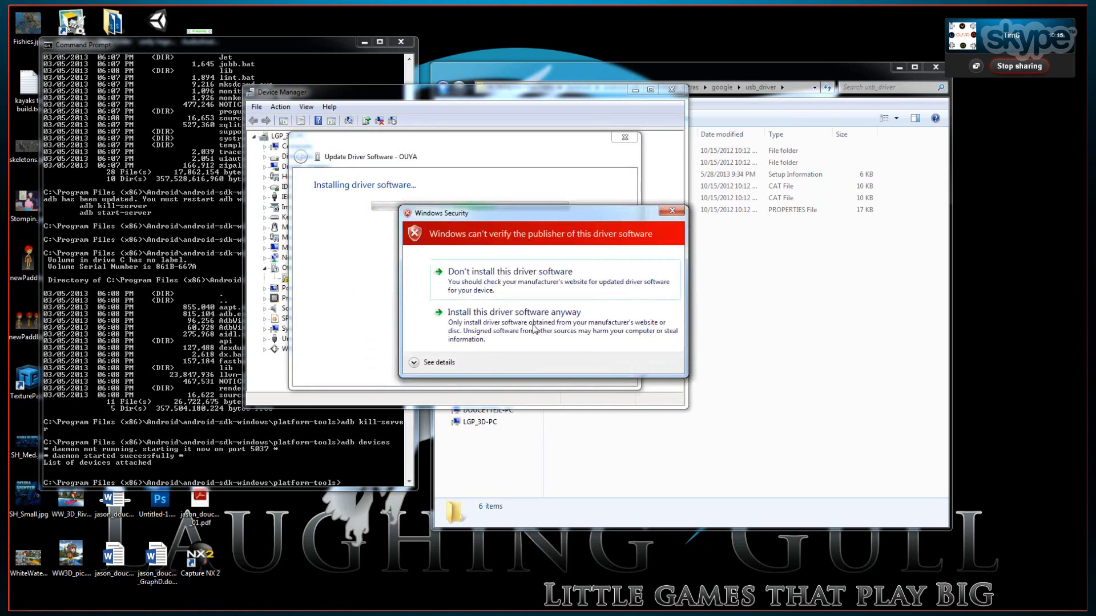
click(516, 328)
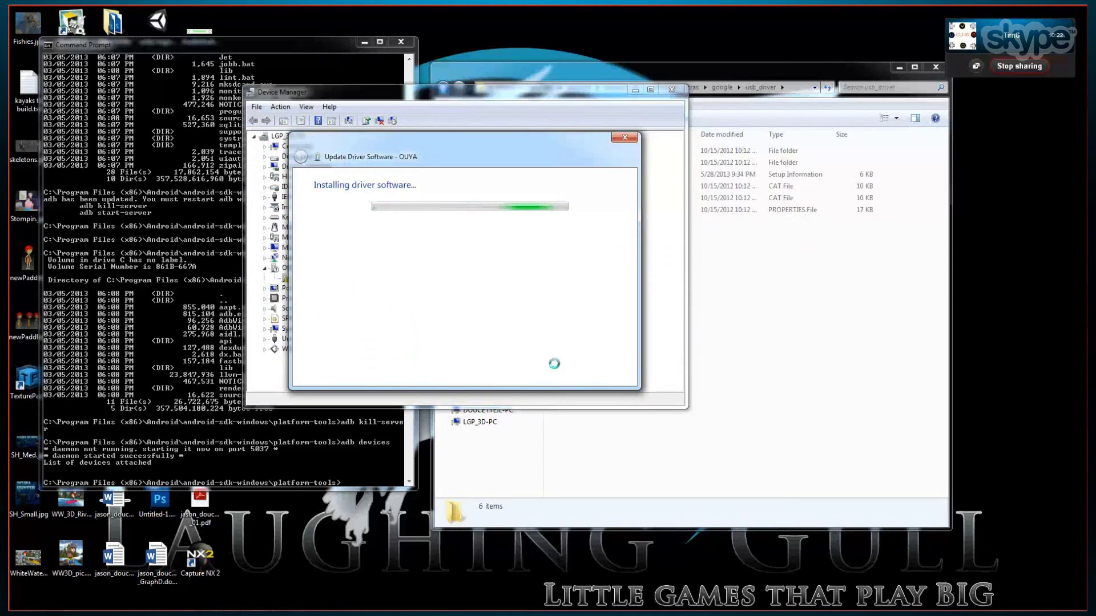
- Wait until the Android Composite ADB Interface driver reports a successful install for OUYA
mouse_move(524, 600)
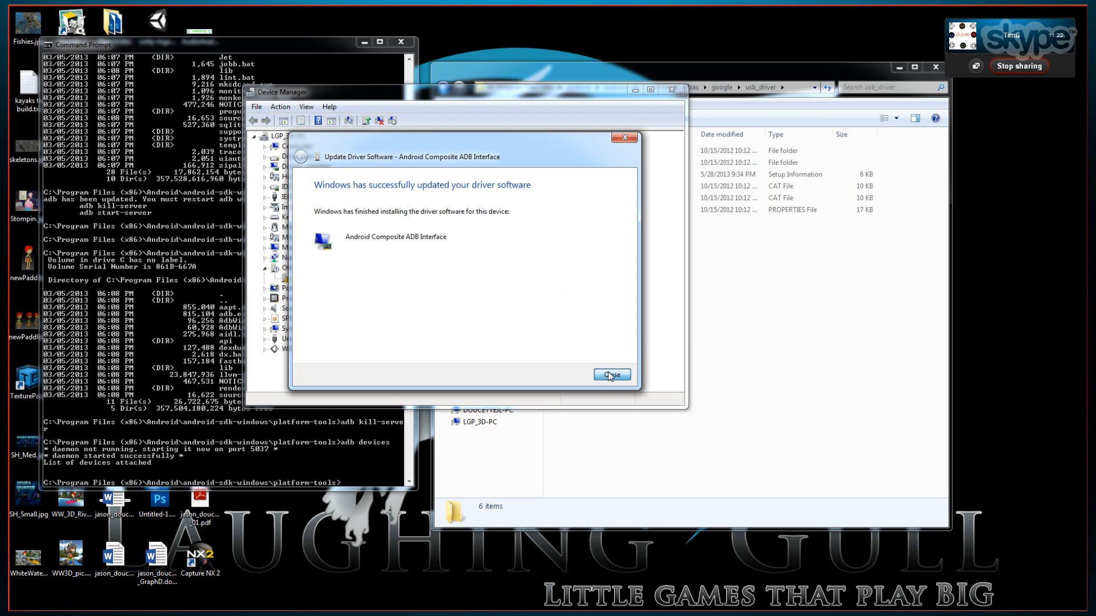
- Close the wizard and rerun adb kill-server and adb devices; still no devices listed
click(609, 375)
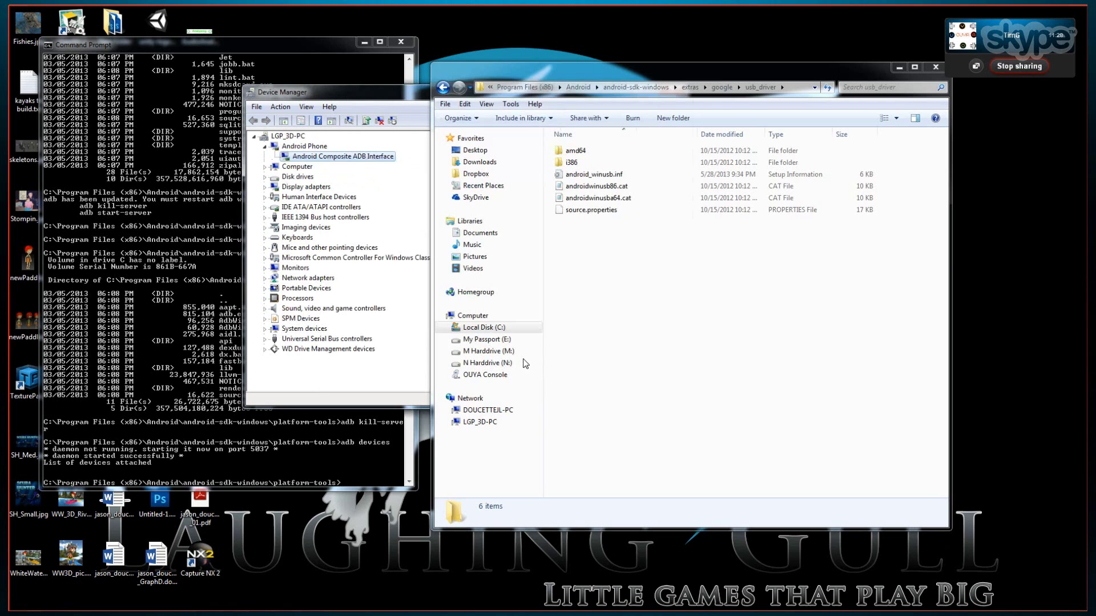
click(346, 484)
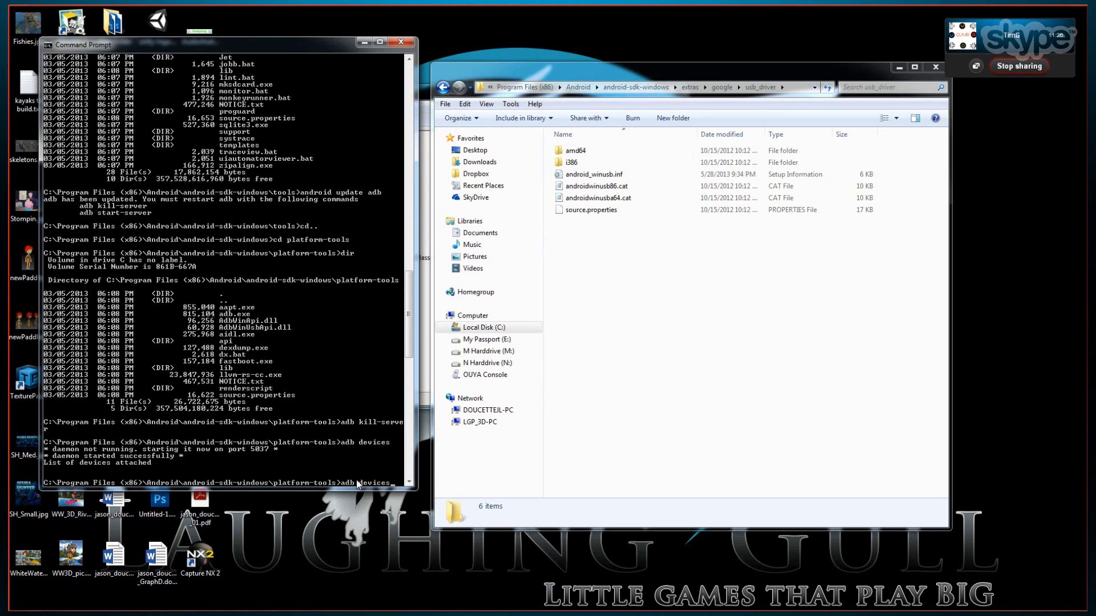
key(Up)
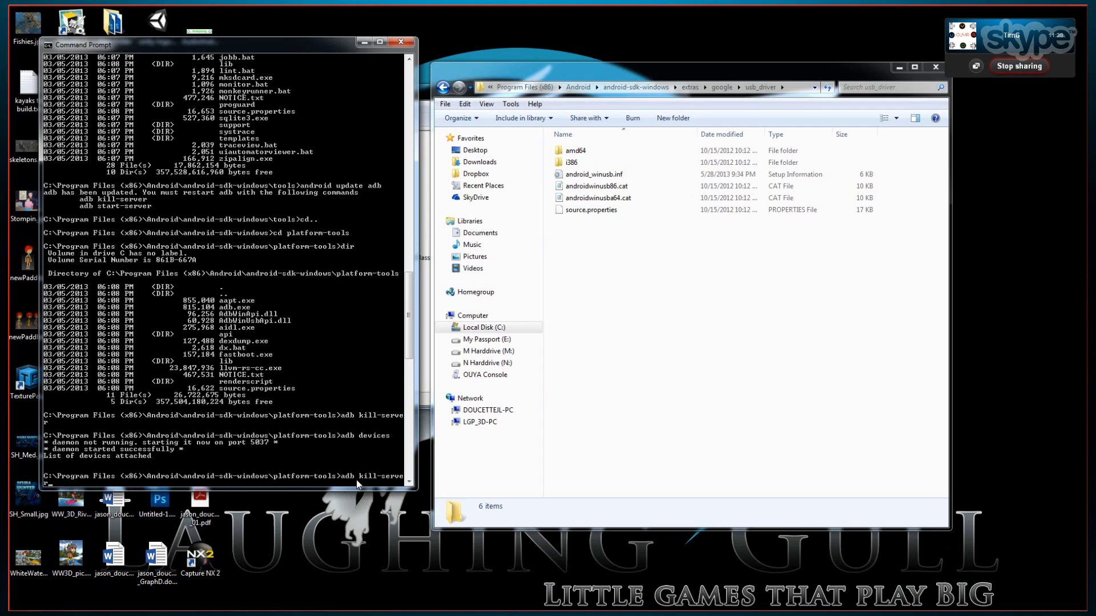
key(Return)
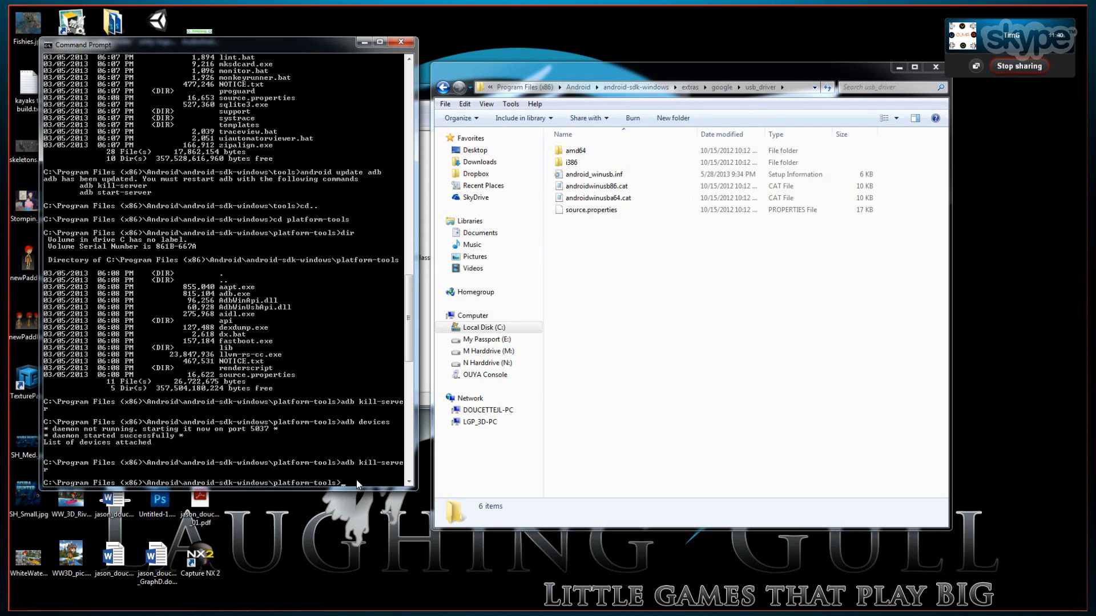
text(cd platform-tools)
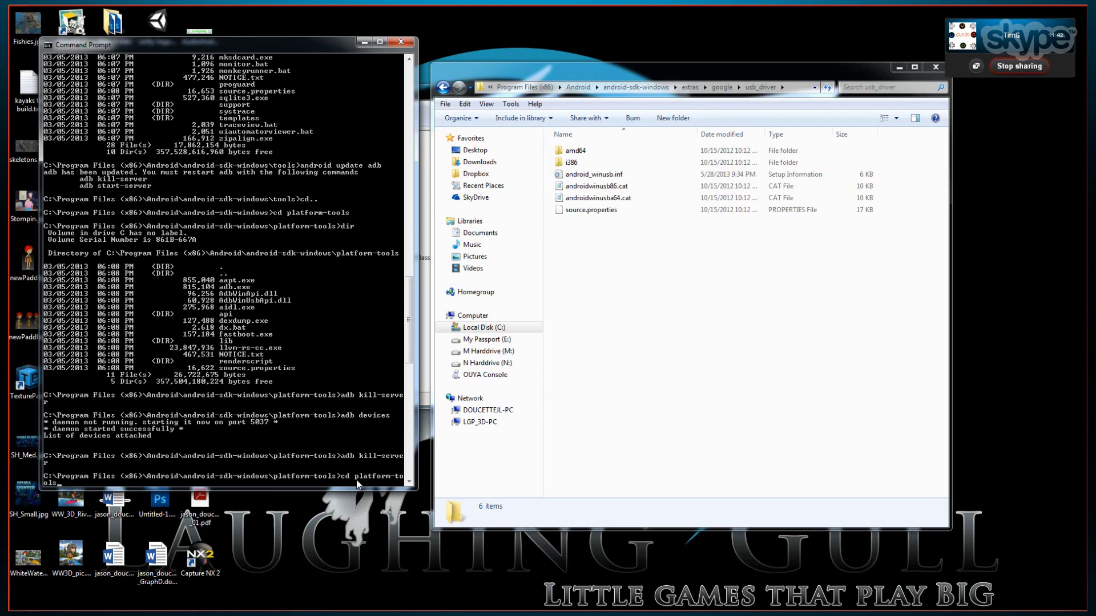
key(Down)
key(Down)
key(Down)
key(Return)
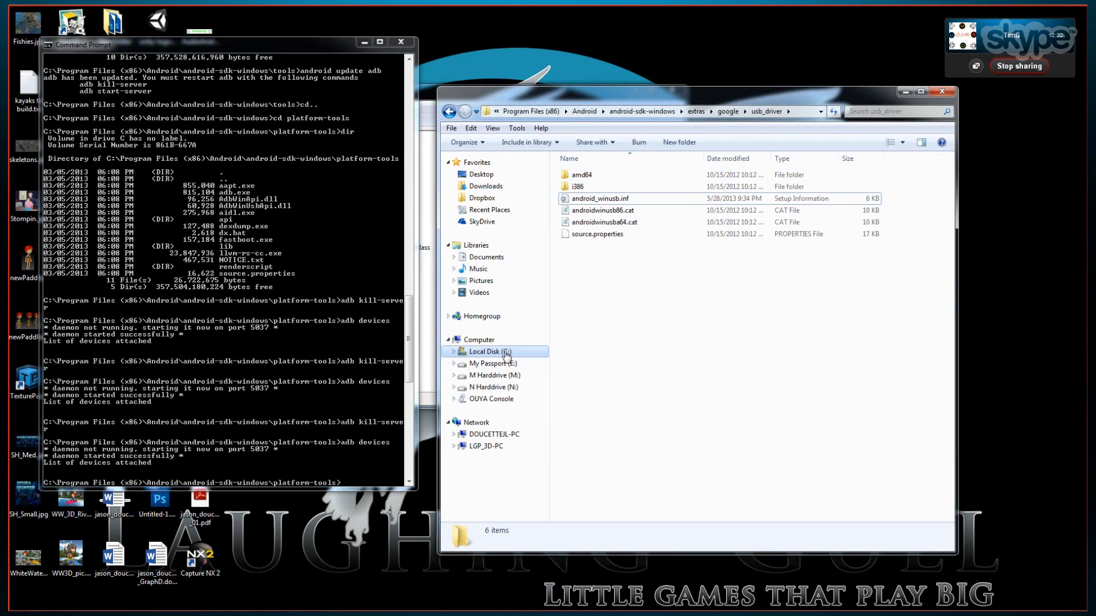
- Browse C:\Users to the home .android folder and open adb_usb.ini with Notepad
click(506, 352)
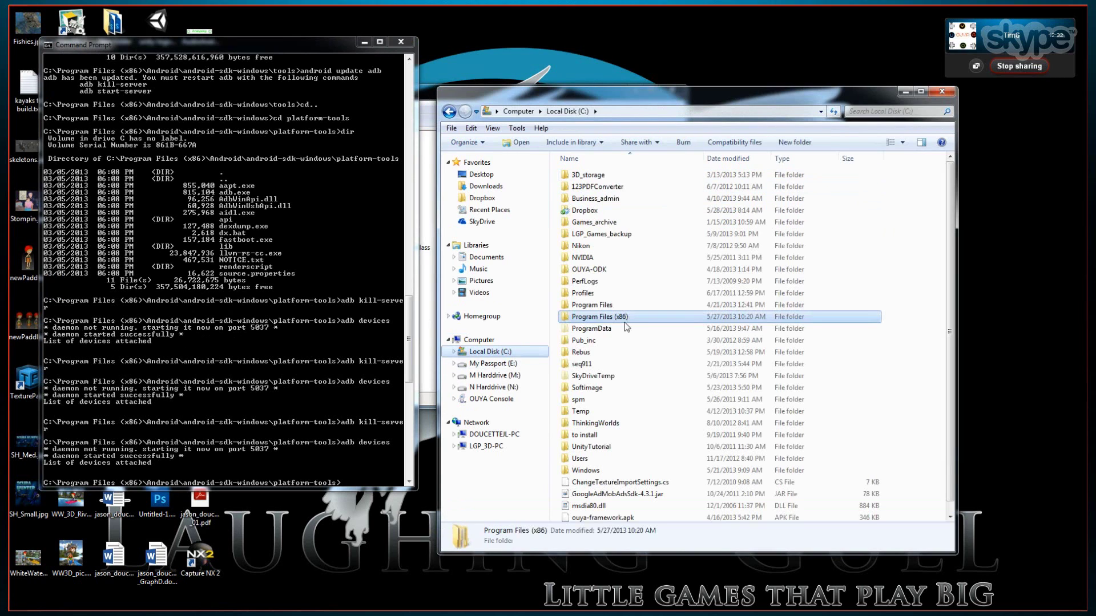
double_click(599, 458)
click(583, 189)
double_click(582, 189)
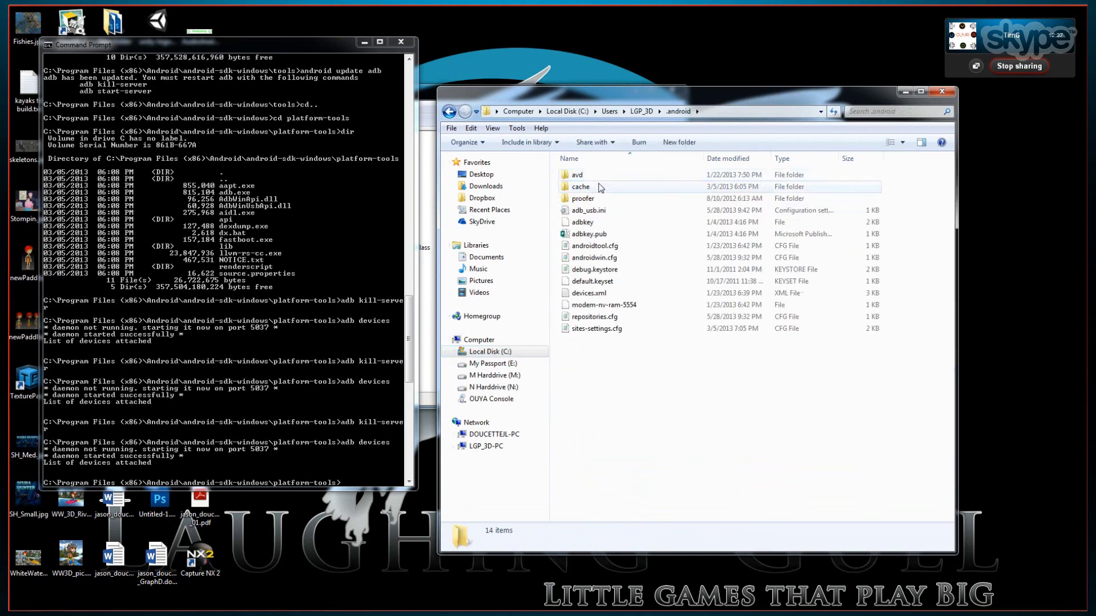
click(614, 210)
right_click(600, 213)
mouse_move(662, 280)
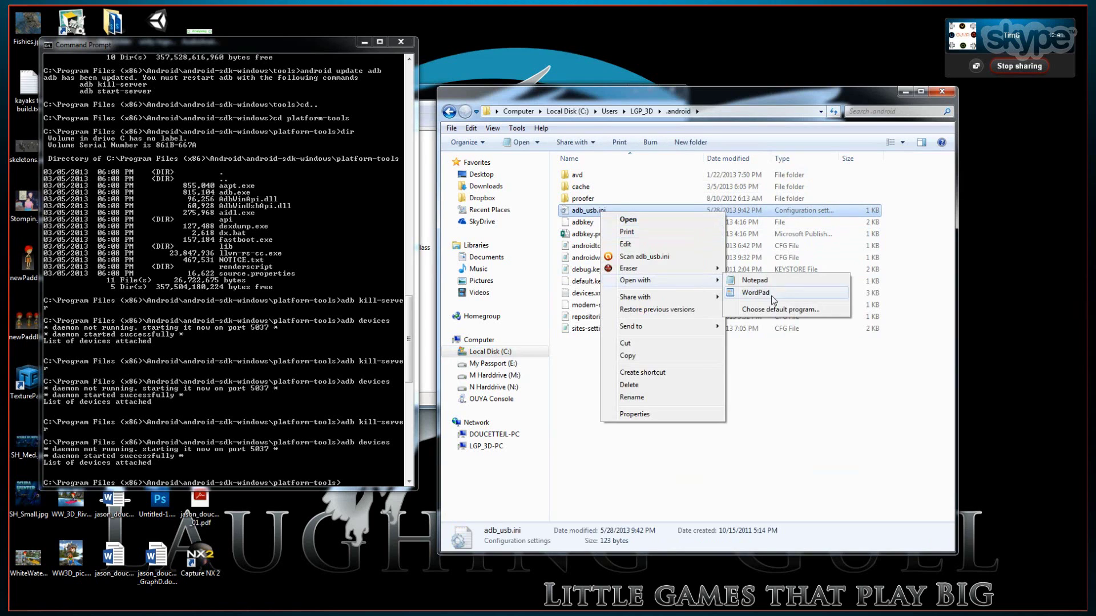
click(768, 279)
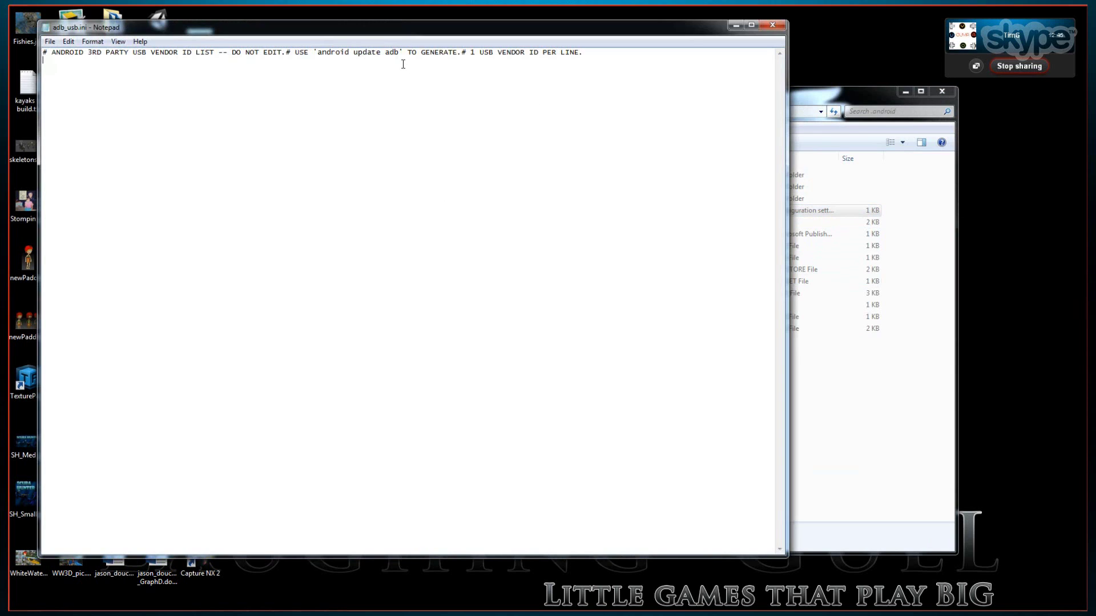
- Put vendor ID 0x2836 on its own line under the header, removing stray pasted text, and close Notepad
text(C:\Program Files (x86)\Android\android-sdk-windows\extras\google\usb_driver)
key(shift+Home)
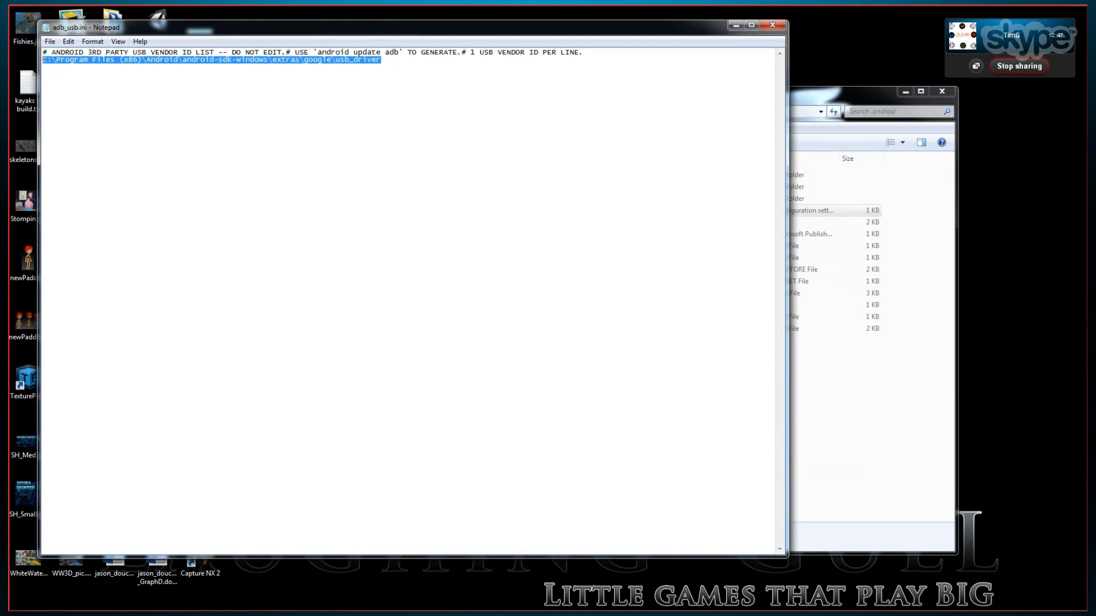
key(BackSpace)
key(BackSpace)
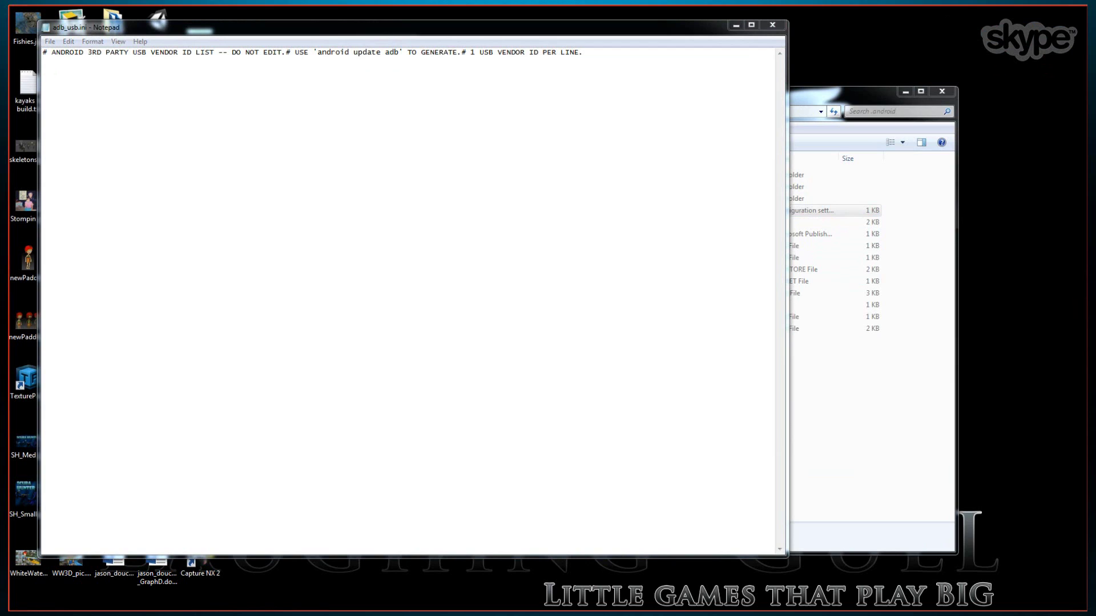
key(Return)
text([9:34:25 PM] TimG: 0x2836)
drag(129, 59, 26, 57)
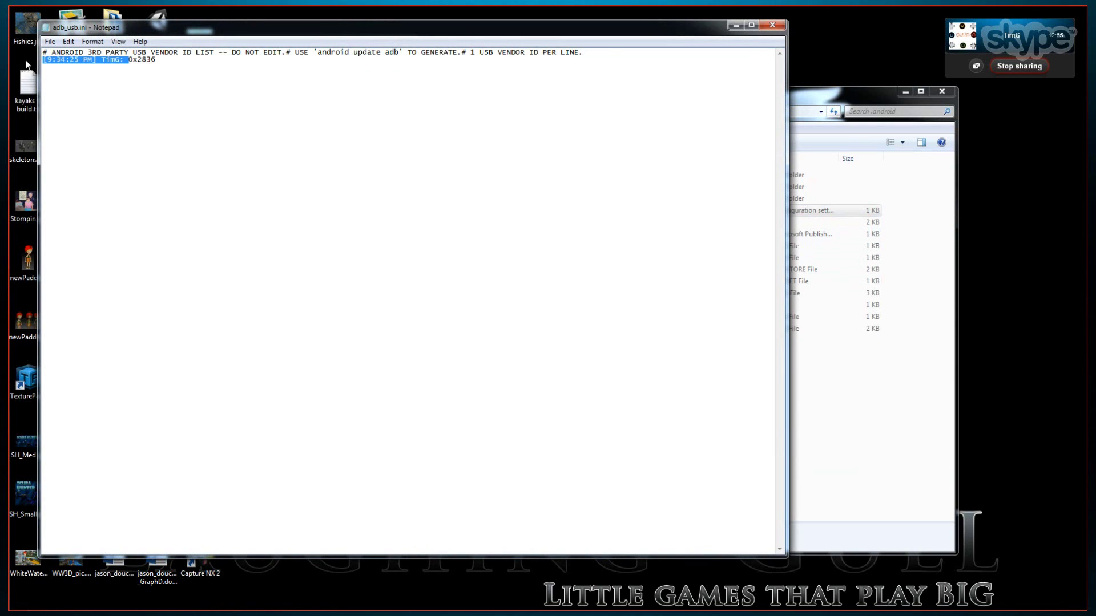
key(BackSpace)
key(BackSpace)
key(Return)
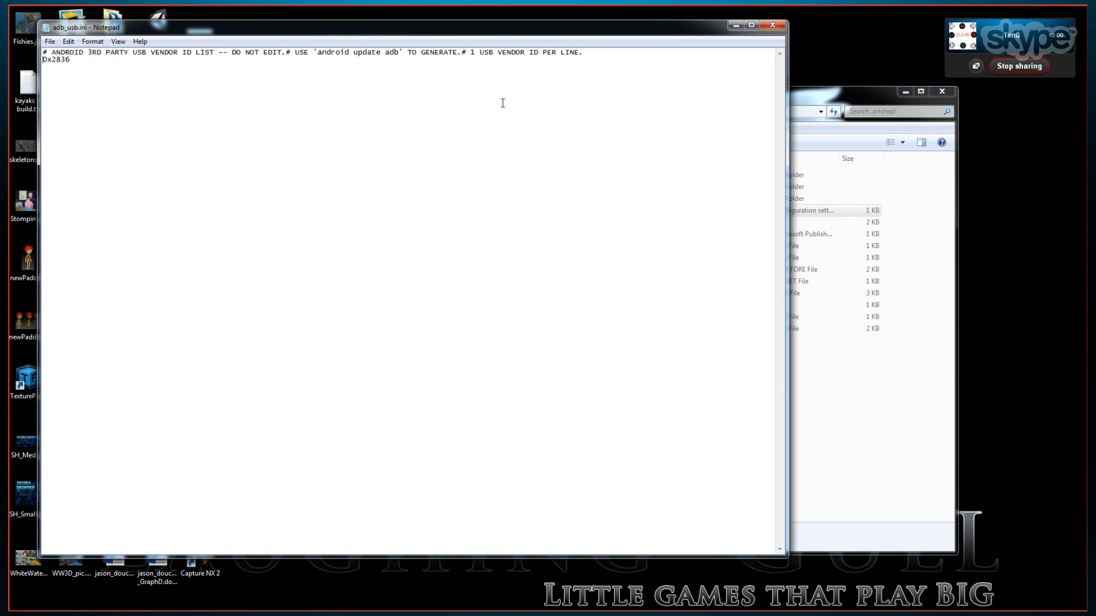
click(771, 25)
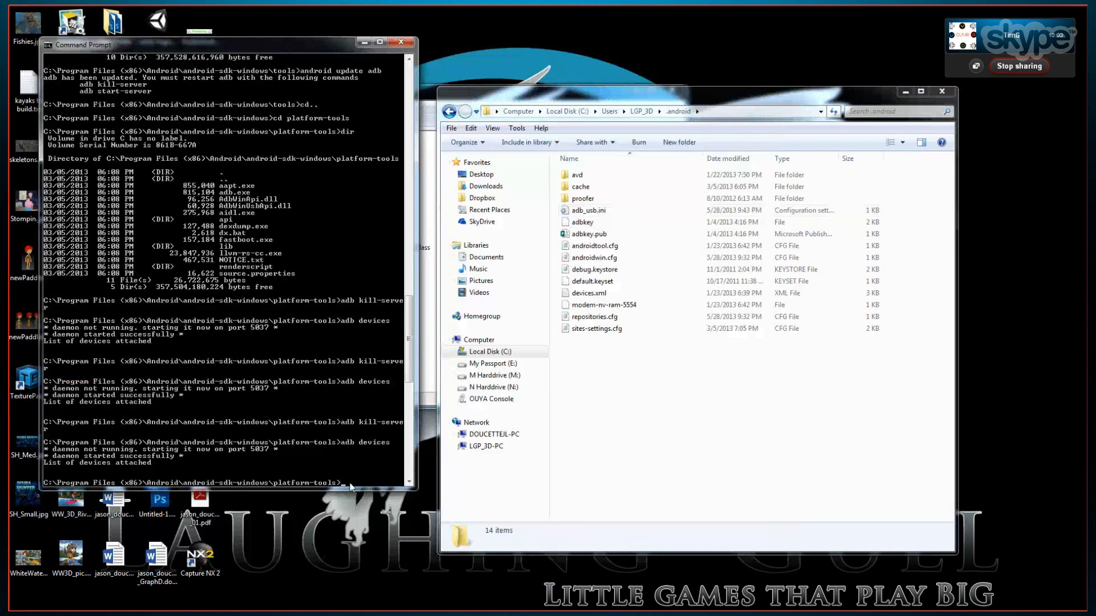
- Rerun adb kill-server and adb devices, confirming the OUYA now appears as an attached device
key(Up)
scroll(350, 487, down, 1)
key(Up)
key(Return)
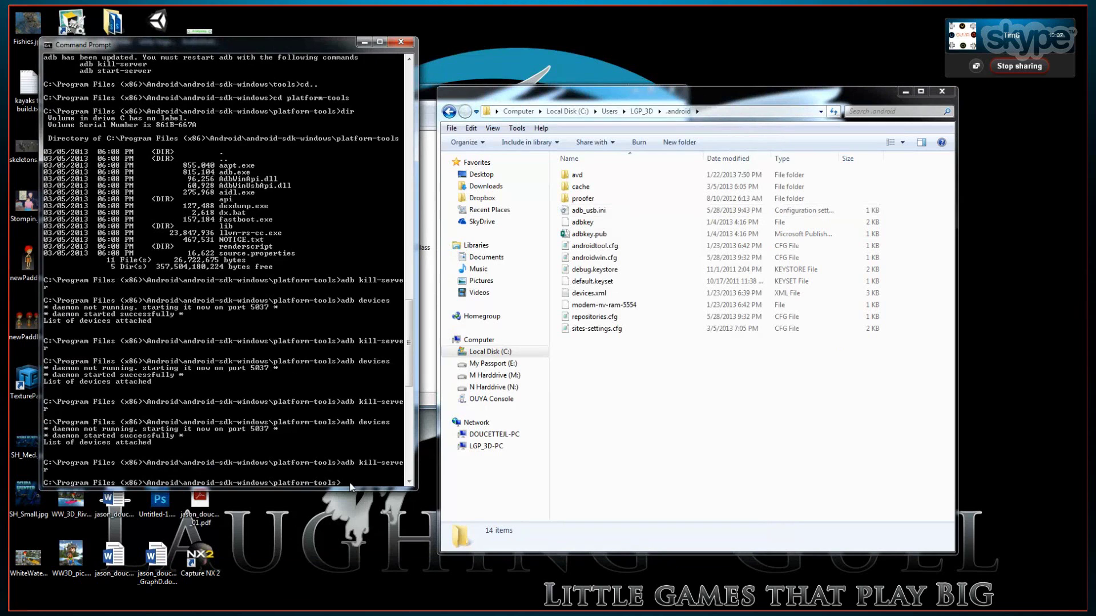
key(Down)
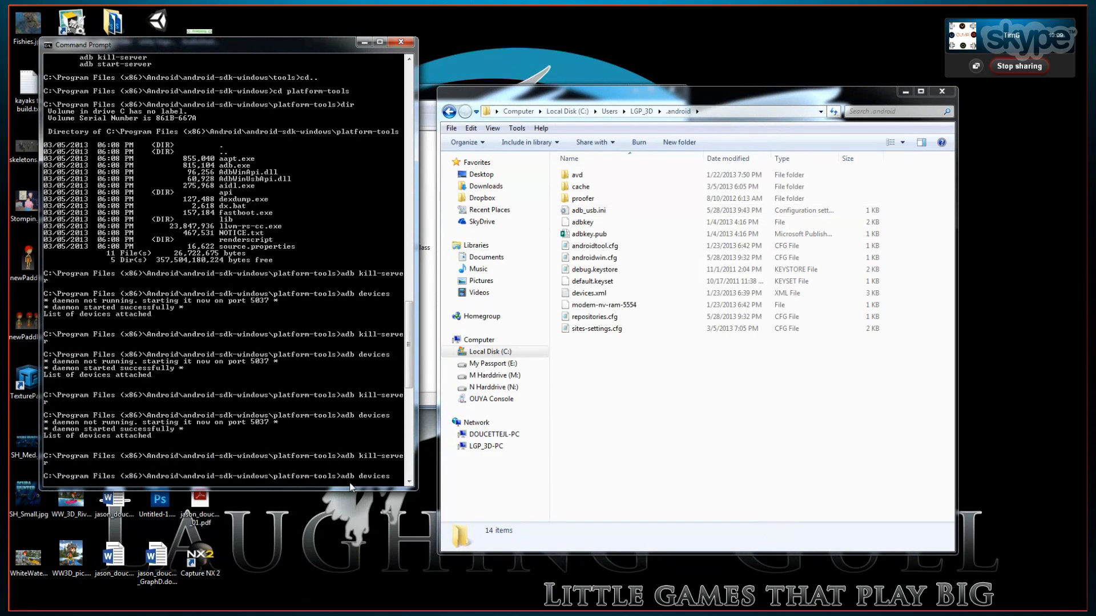
key(Return)
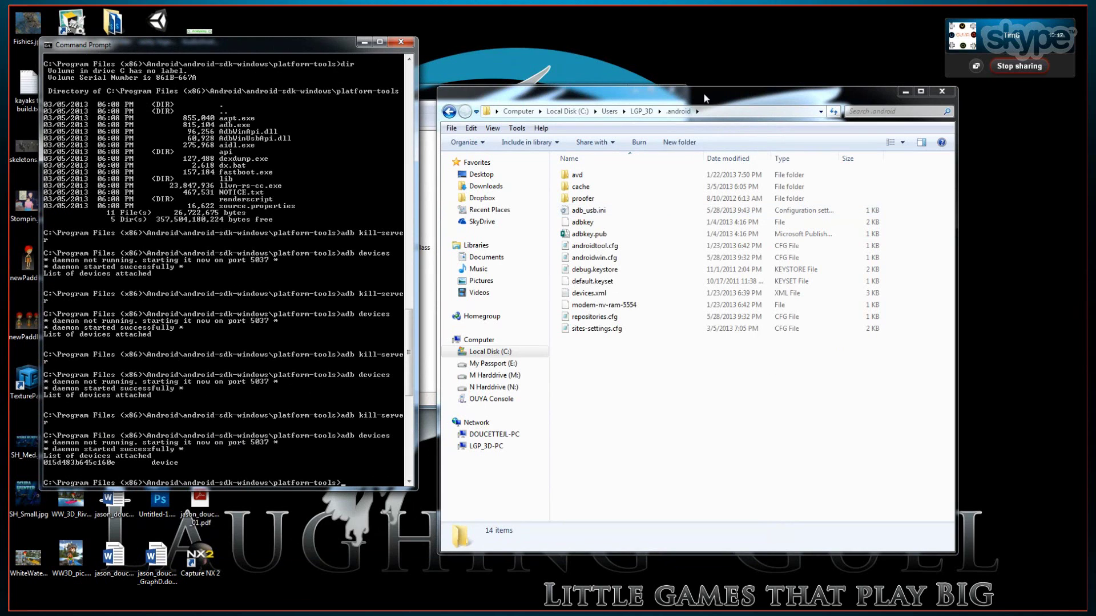
drag(706, 98, 705, 81)
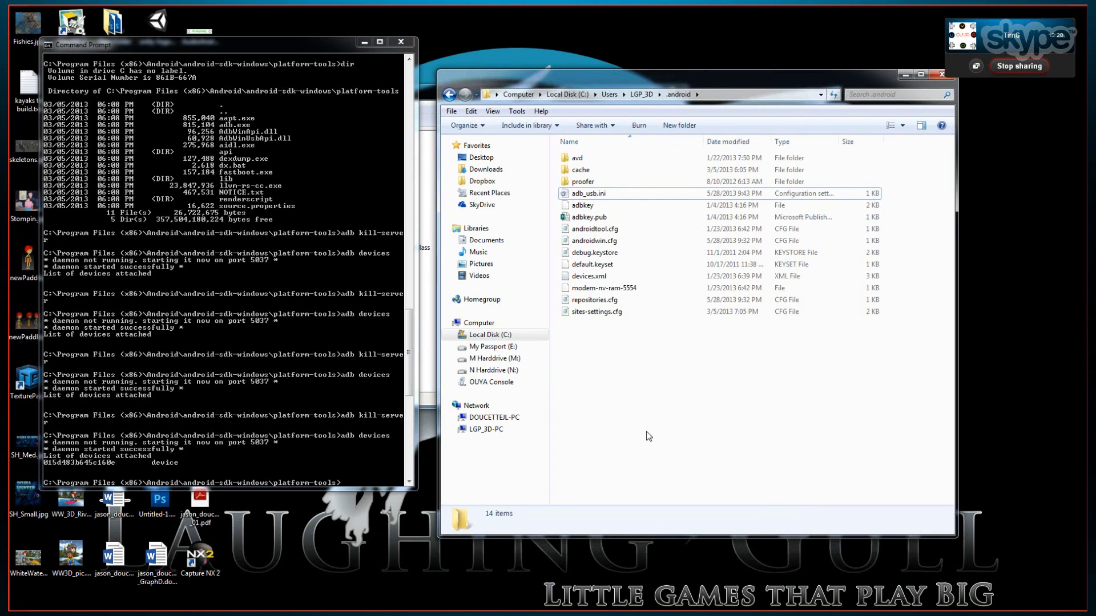